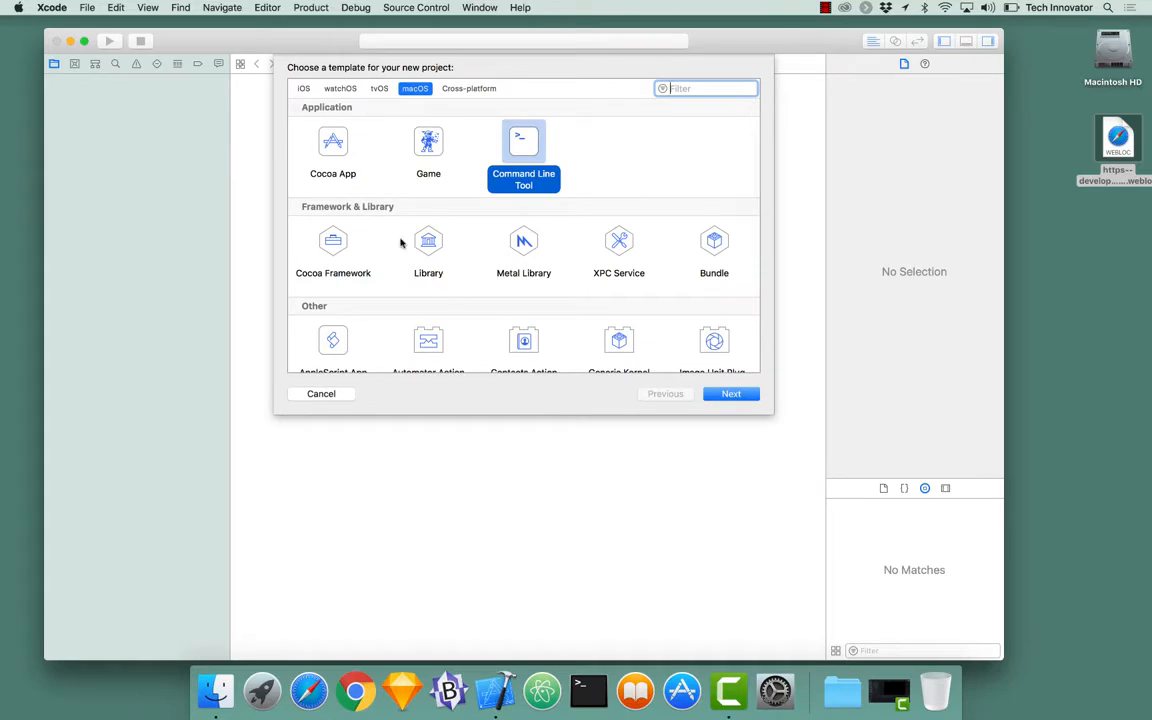
# Step: Show the iOS templates so Single View App is selected for the new project
pyautogui.click(303, 89)
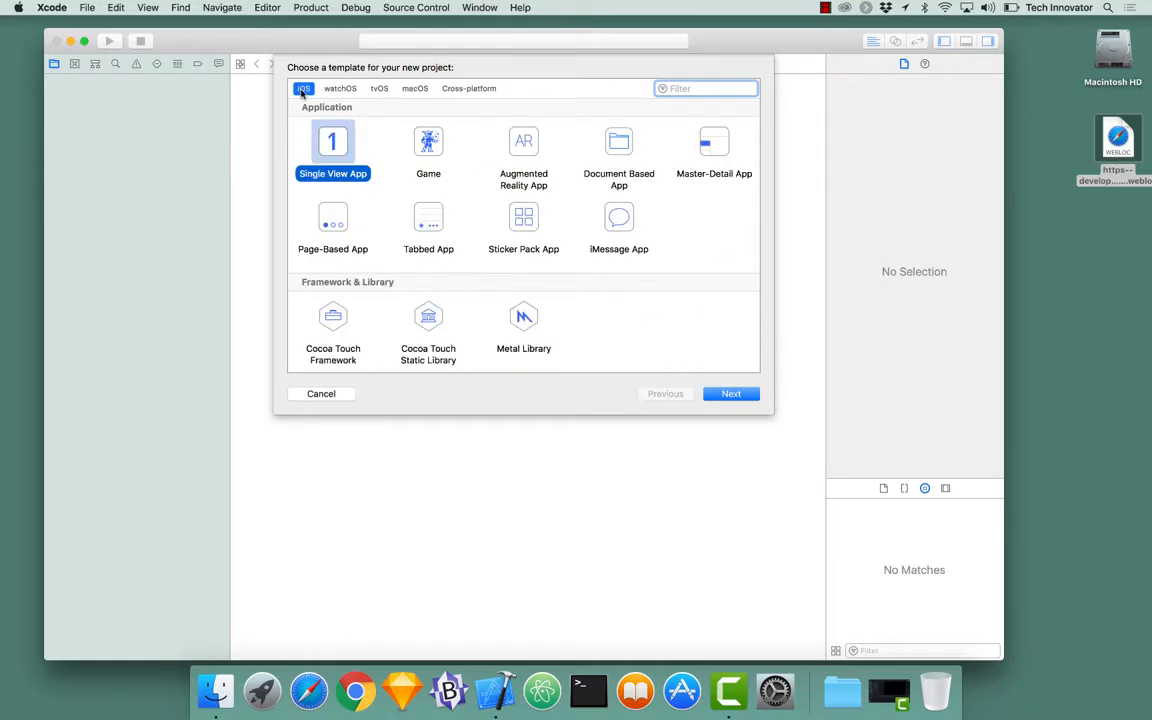
# Step: Name the product CloudKitTest, assign the University of Missouri team, and continue to saving
pyautogui.click(731, 394)
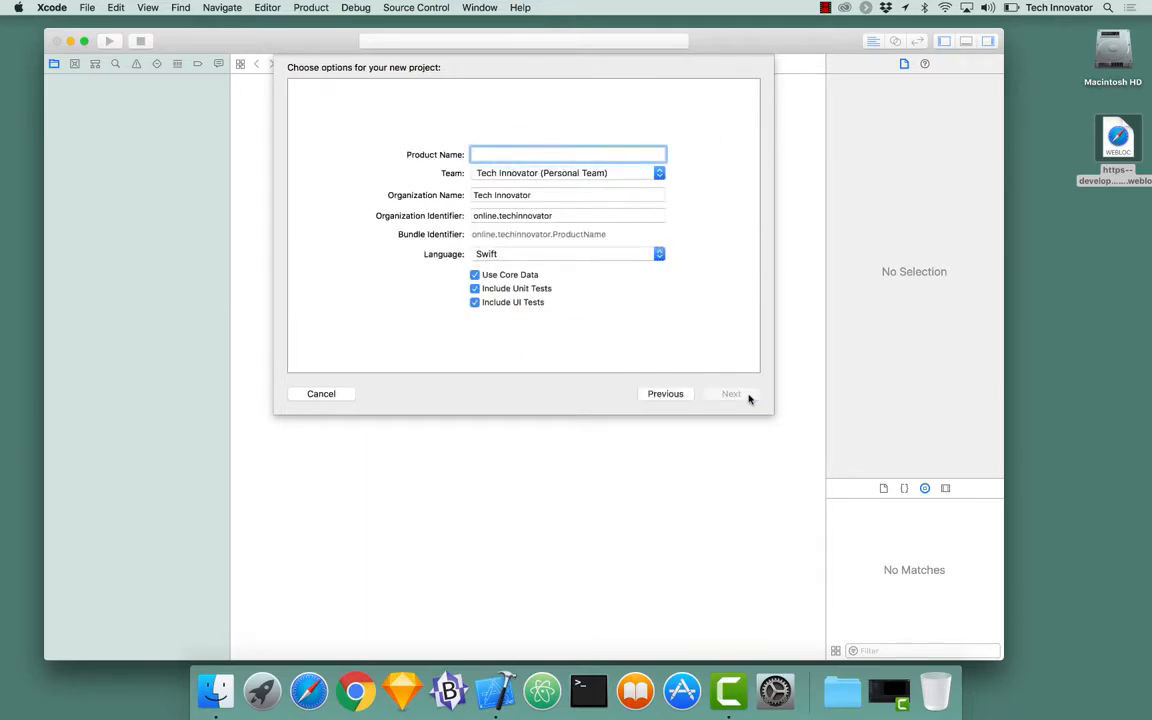
pyautogui.write('Clou')
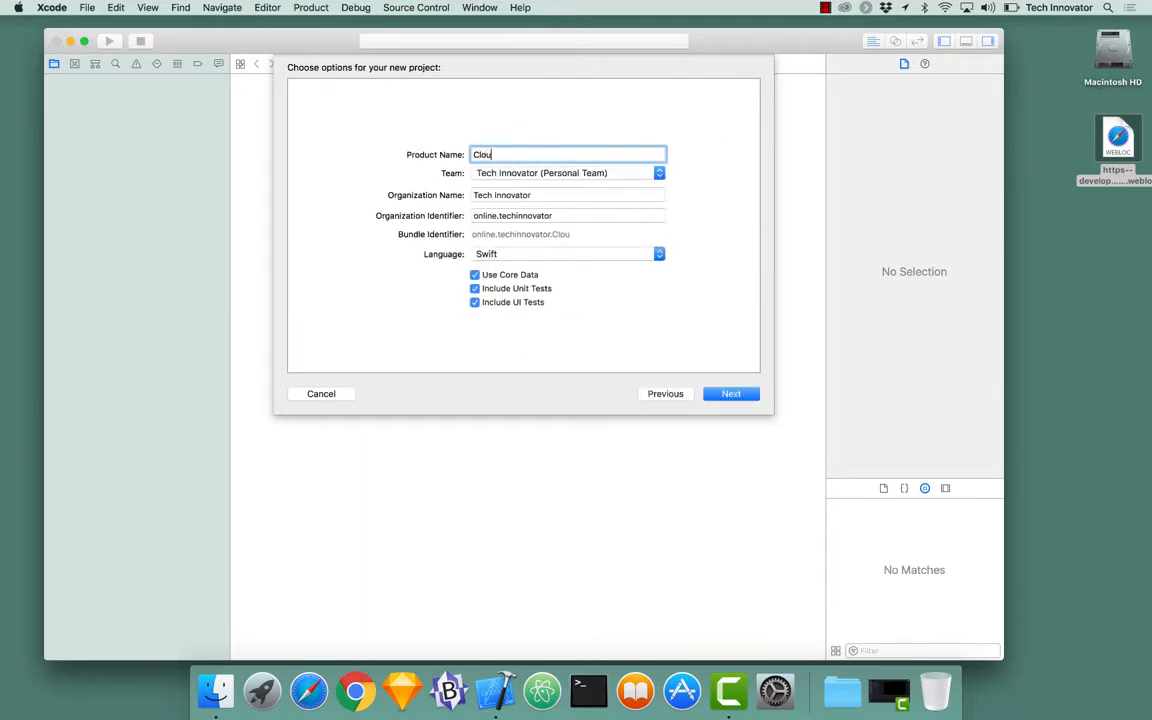
pyautogui.write('dKitTest')
pyautogui.click(557, 175)
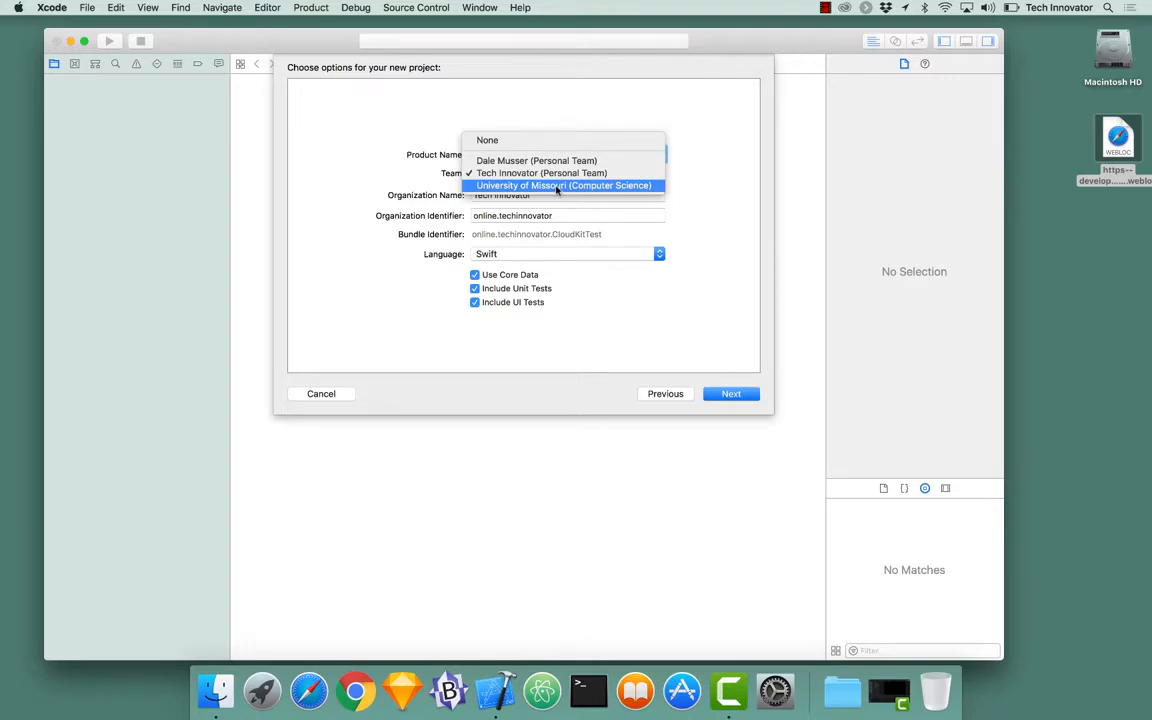
pyautogui.click(557, 186)
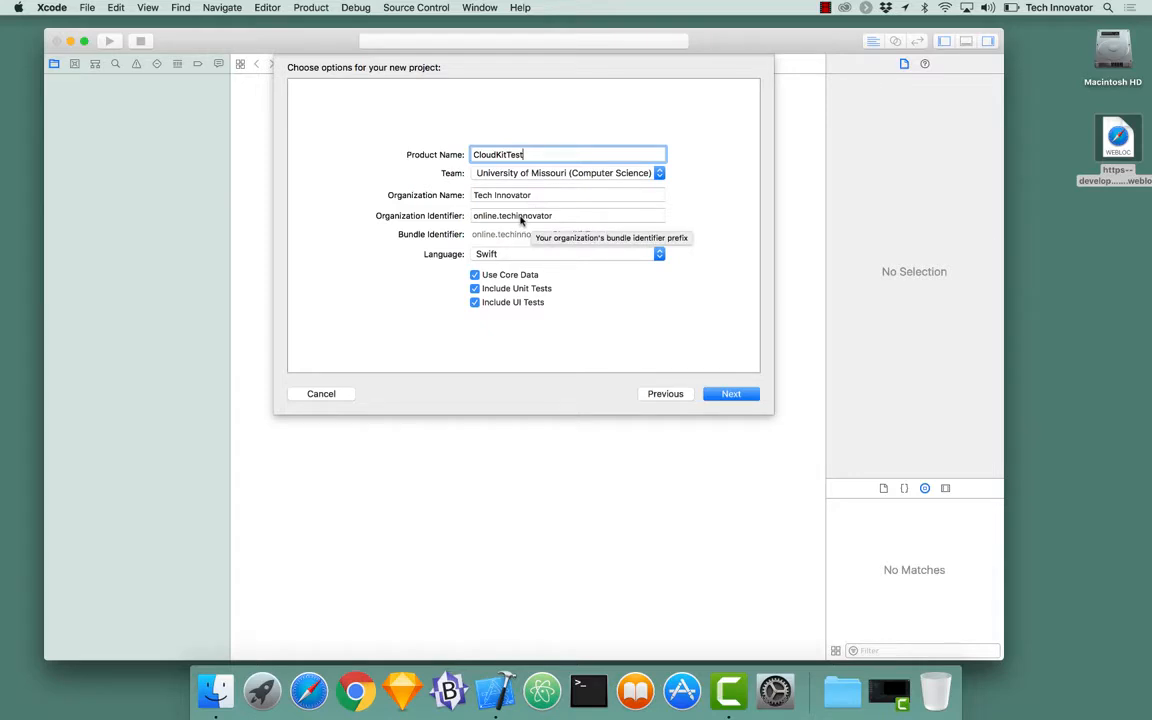
pyautogui.click(520, 218)
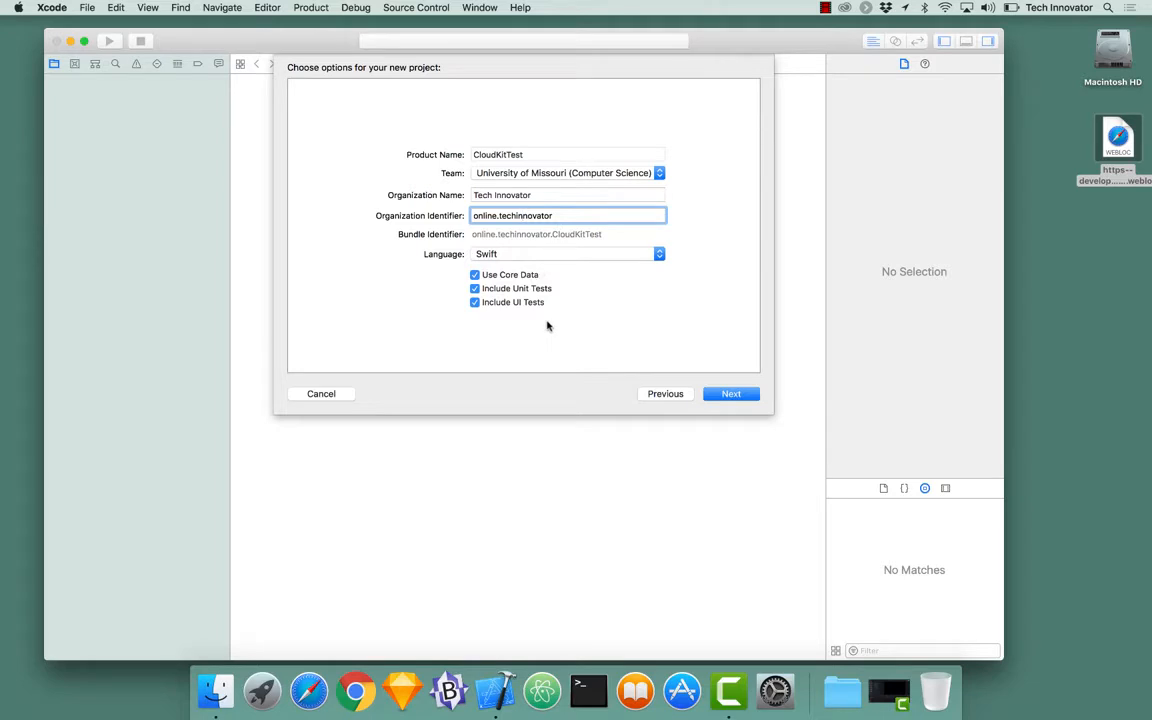
pyautogui.click(740, 394)
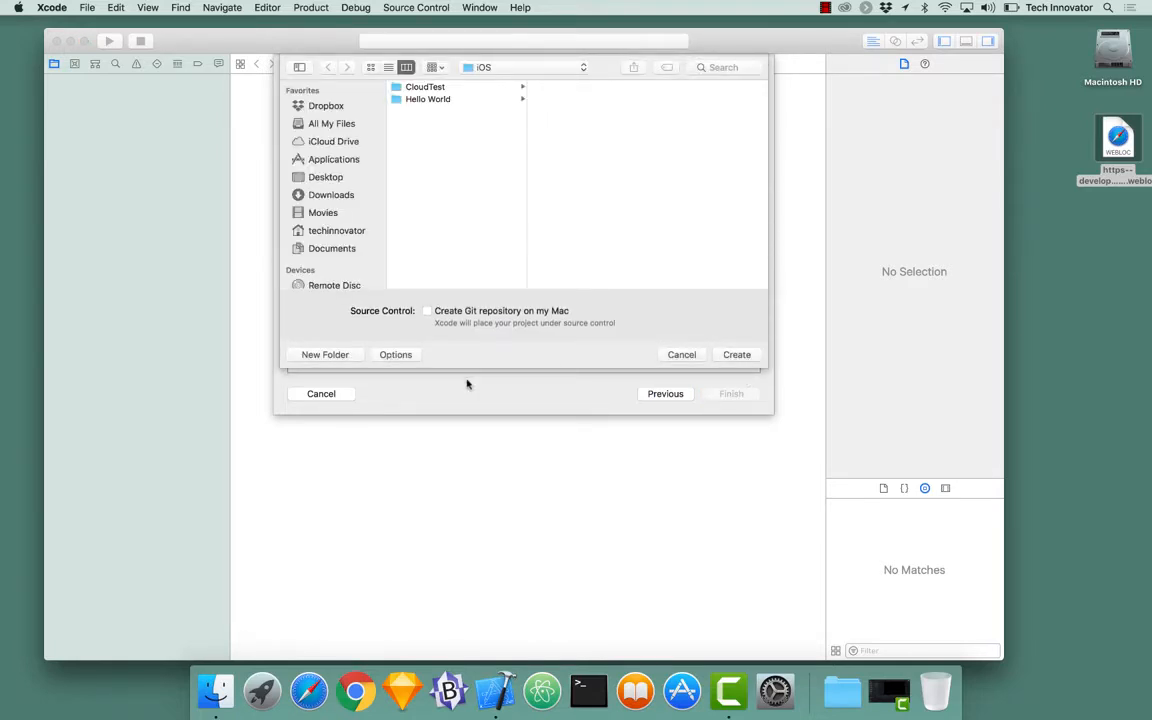
# Step: Save the CloudKitTest project with 'Create Git repository on my Mac' checked
pyautogui.click(484, 316)
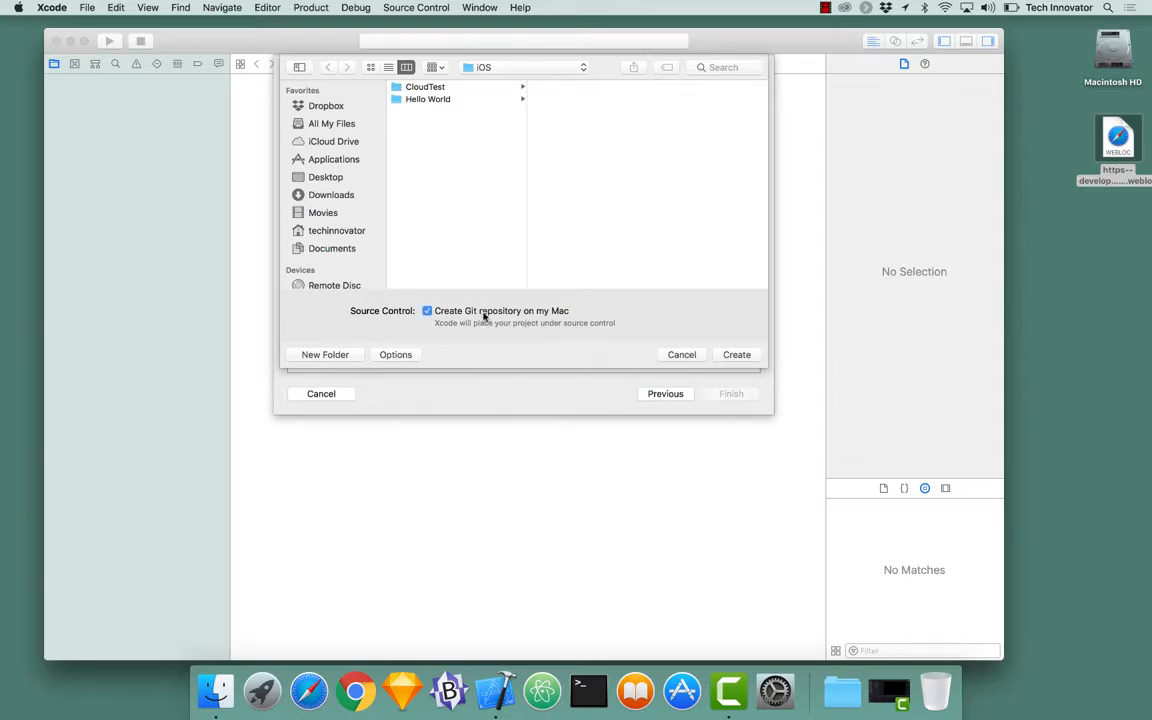
pyautogui.click(745, 356)
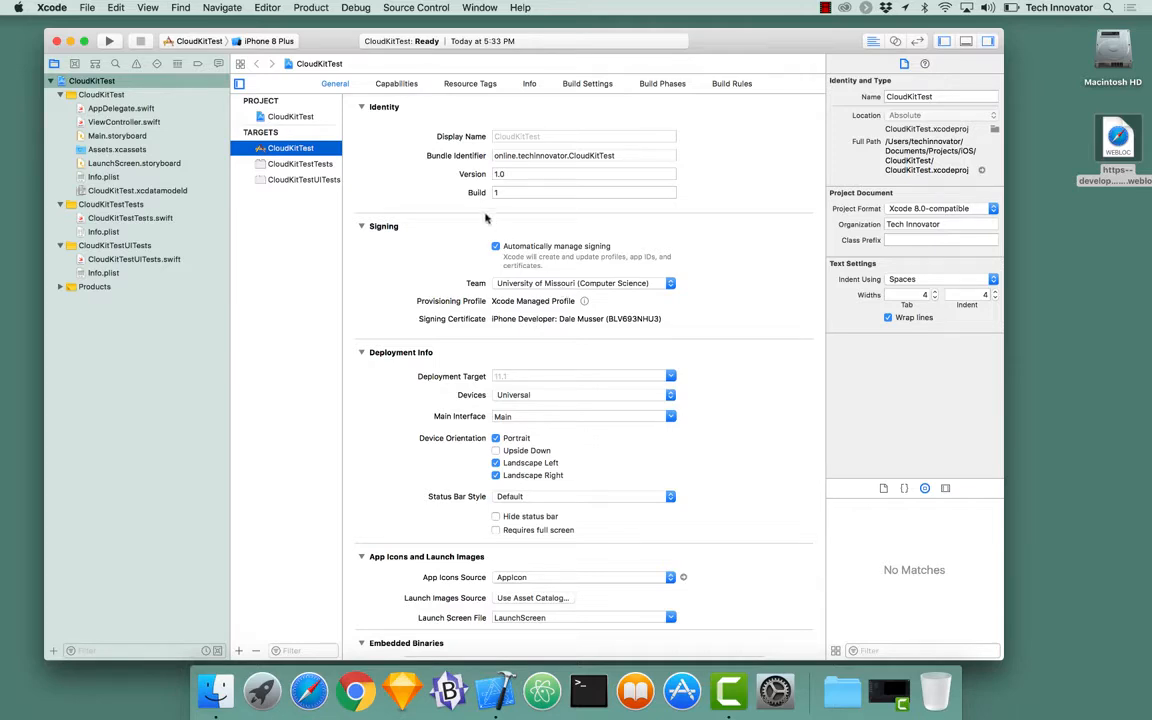
# Step: Switch iCloud to ON in the CloudKitTest target's Capabilities
pyautogui.click(402, 86)
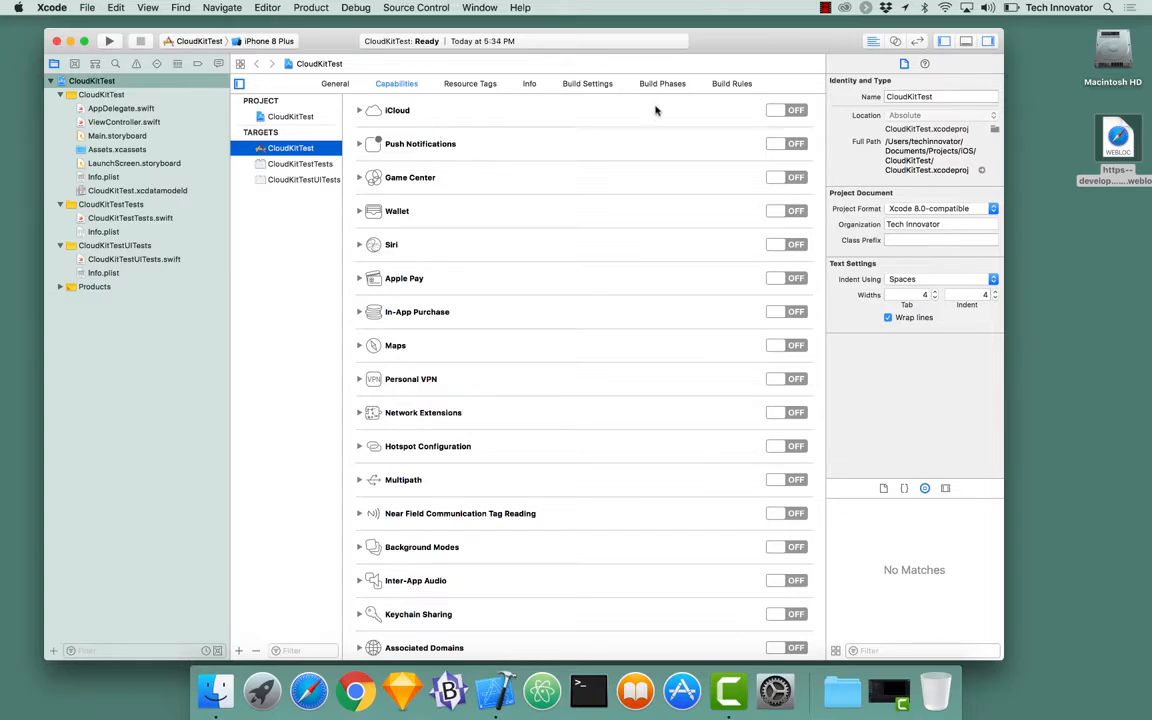
pyautogui.click(793, 112)
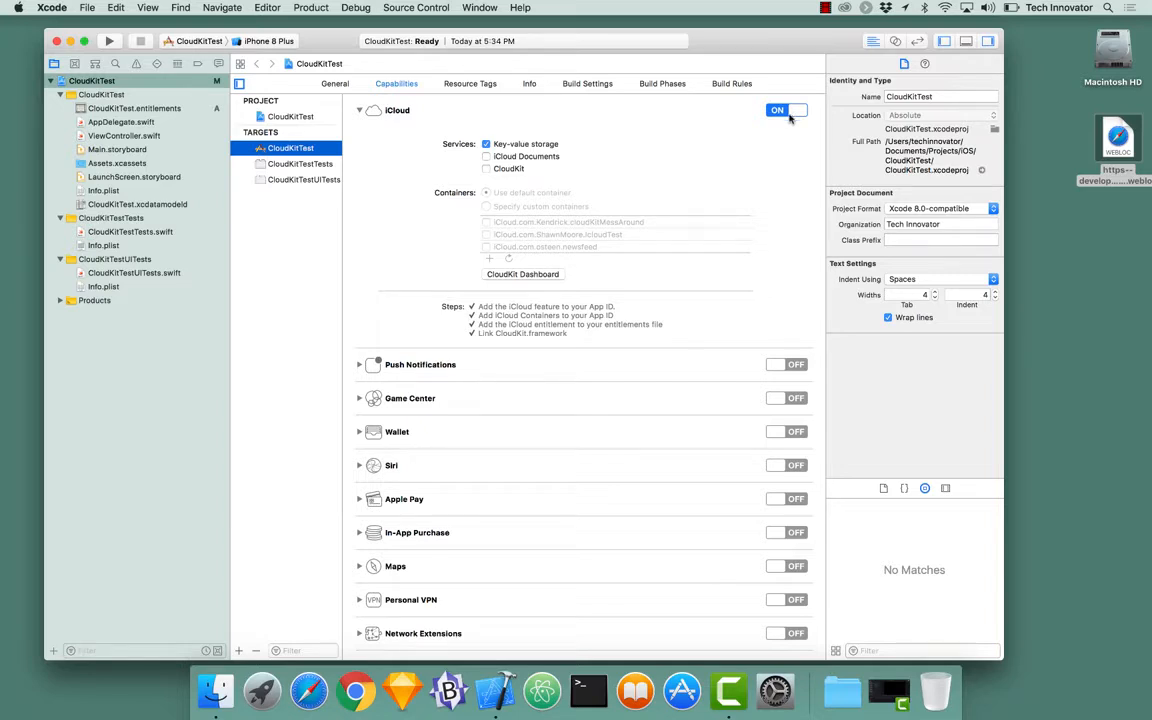
# Step: Check CloudKit under the iCloud Services section
pyautogui.click(485, 169)
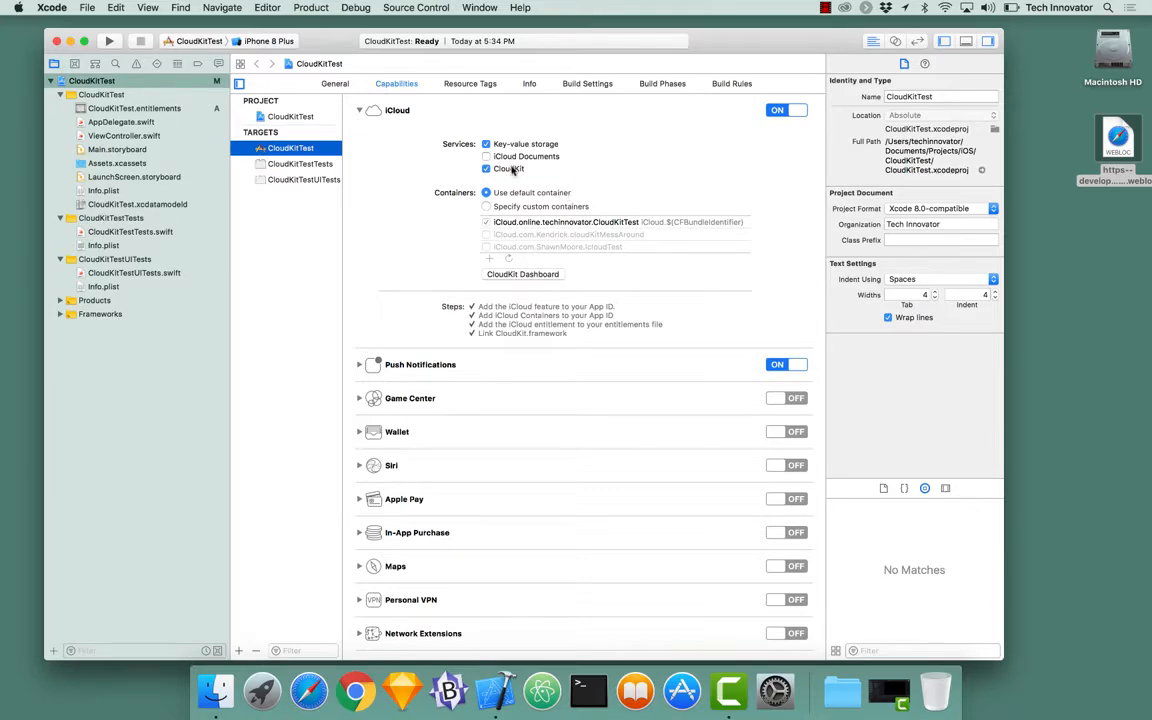
pyautogui.click(553, 209)
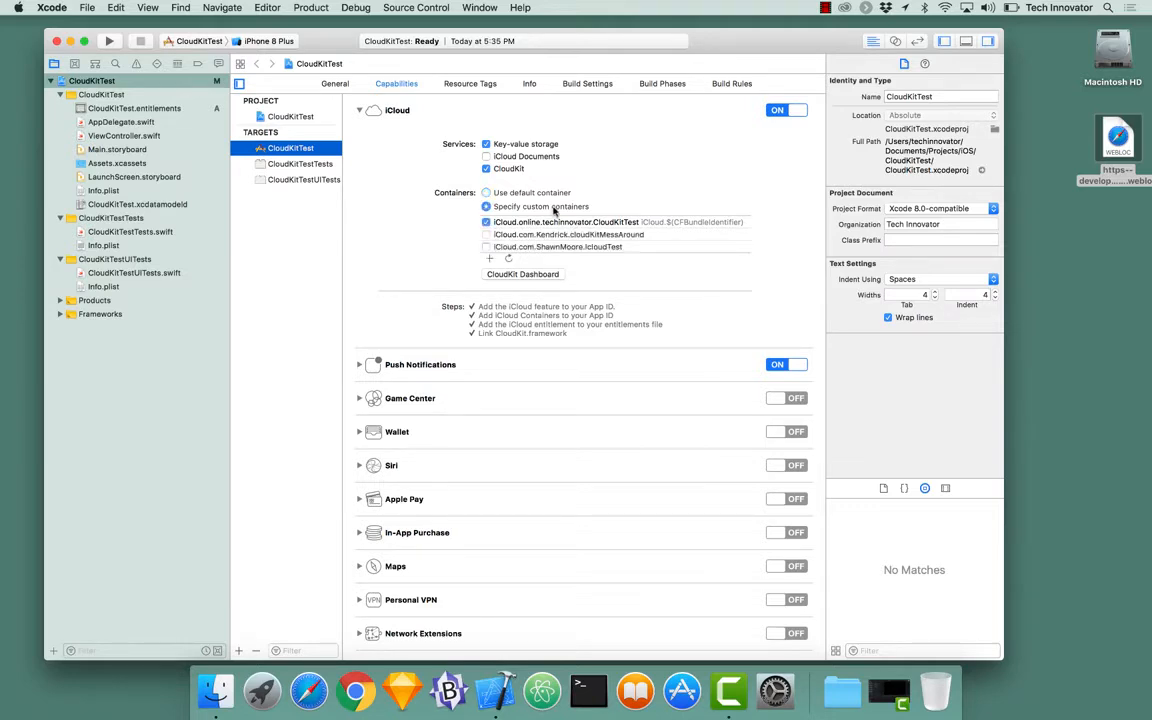
pyautogui.click(486, 234)
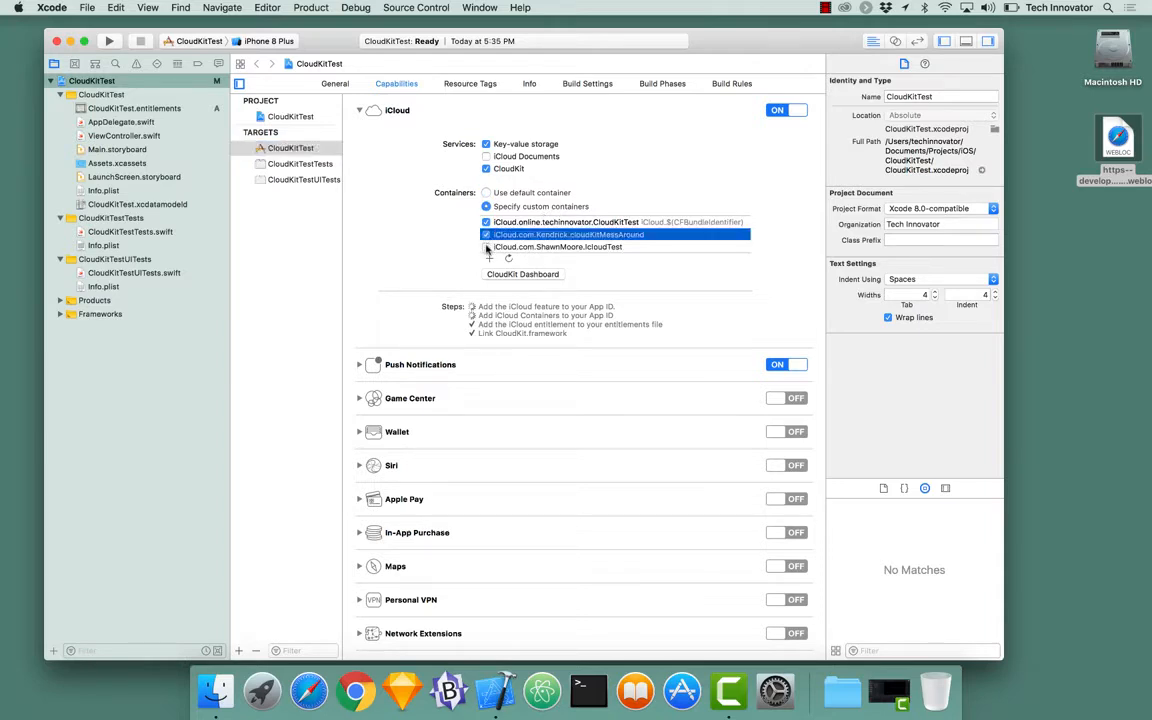
pyautogui.click(487, 248)
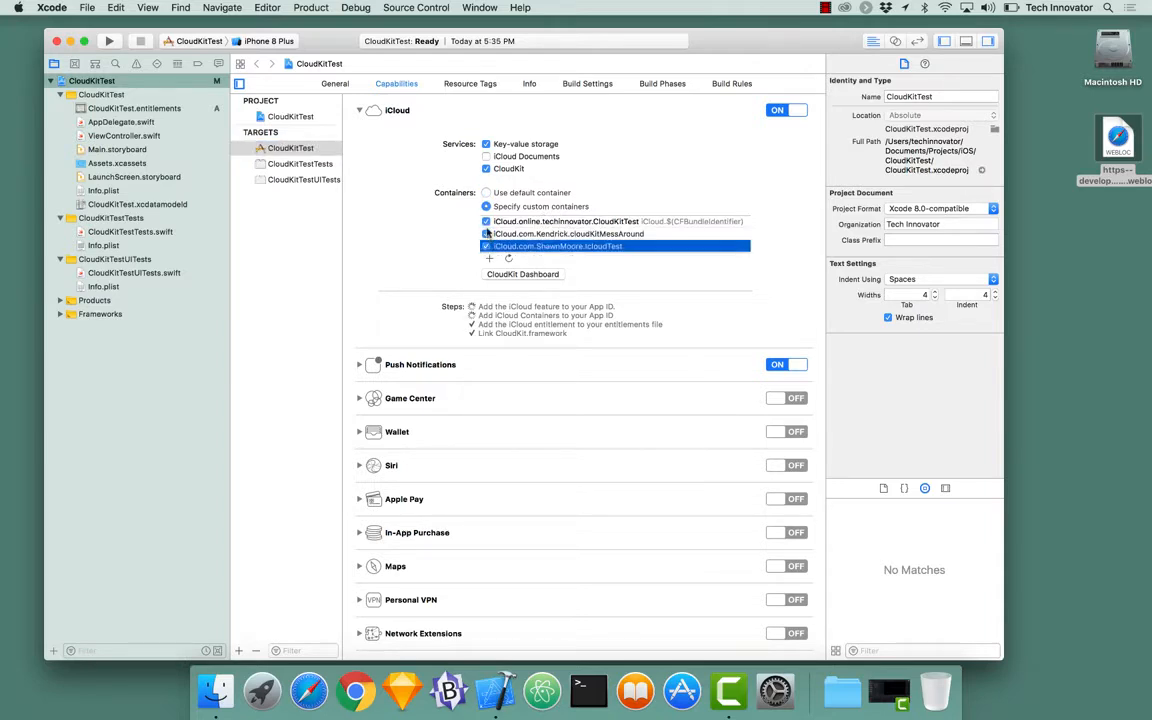
pyautogui.click(487, 193)
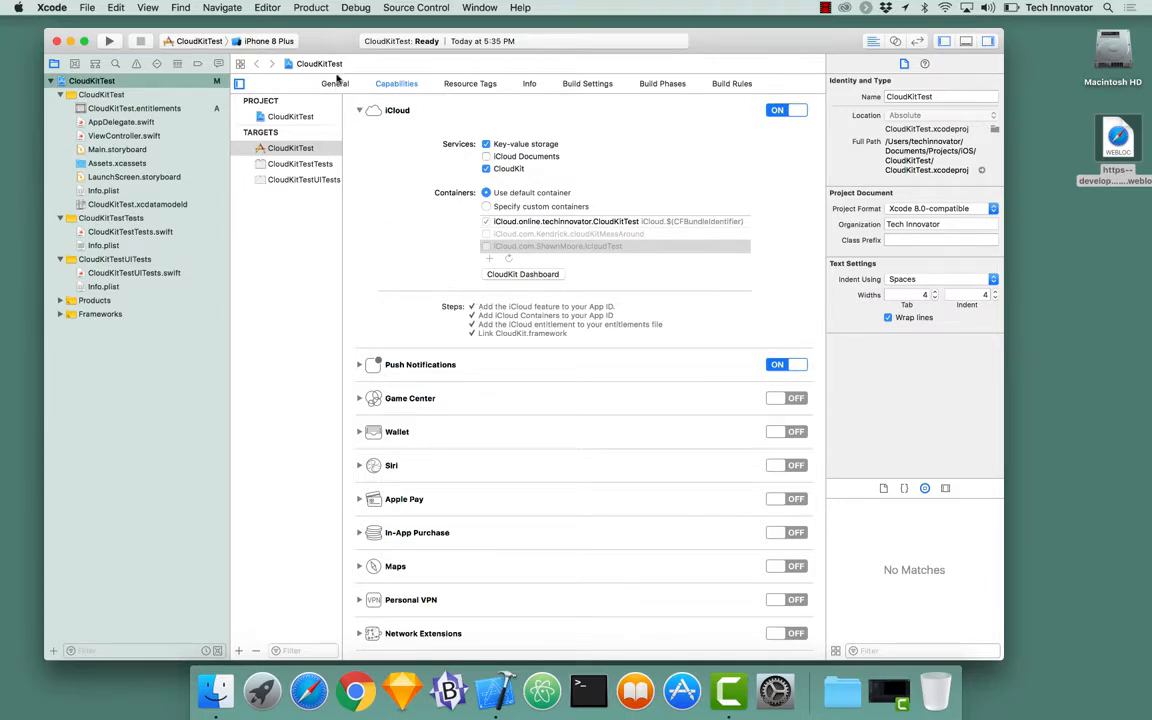
pyautogui.click(336, 86)
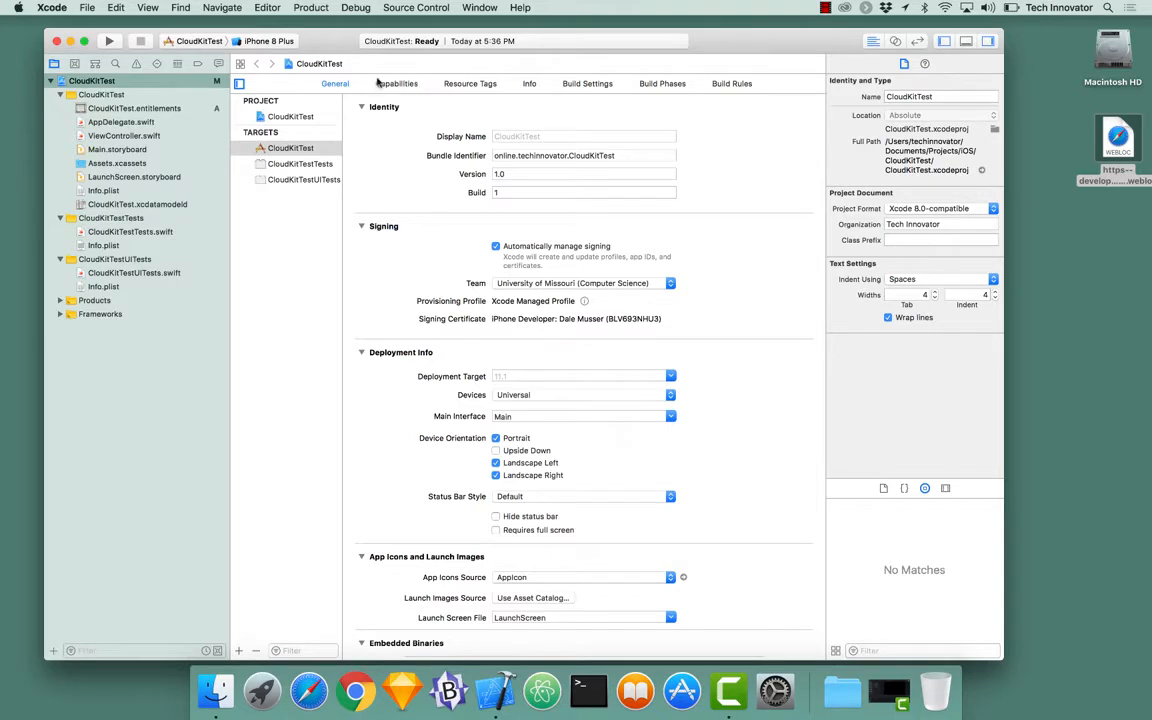
# Step: Open CloudKitTest.entitlements and expand the iCloud Container Identifiers and iCloud Services rows
pyautogui.click(142, 112)
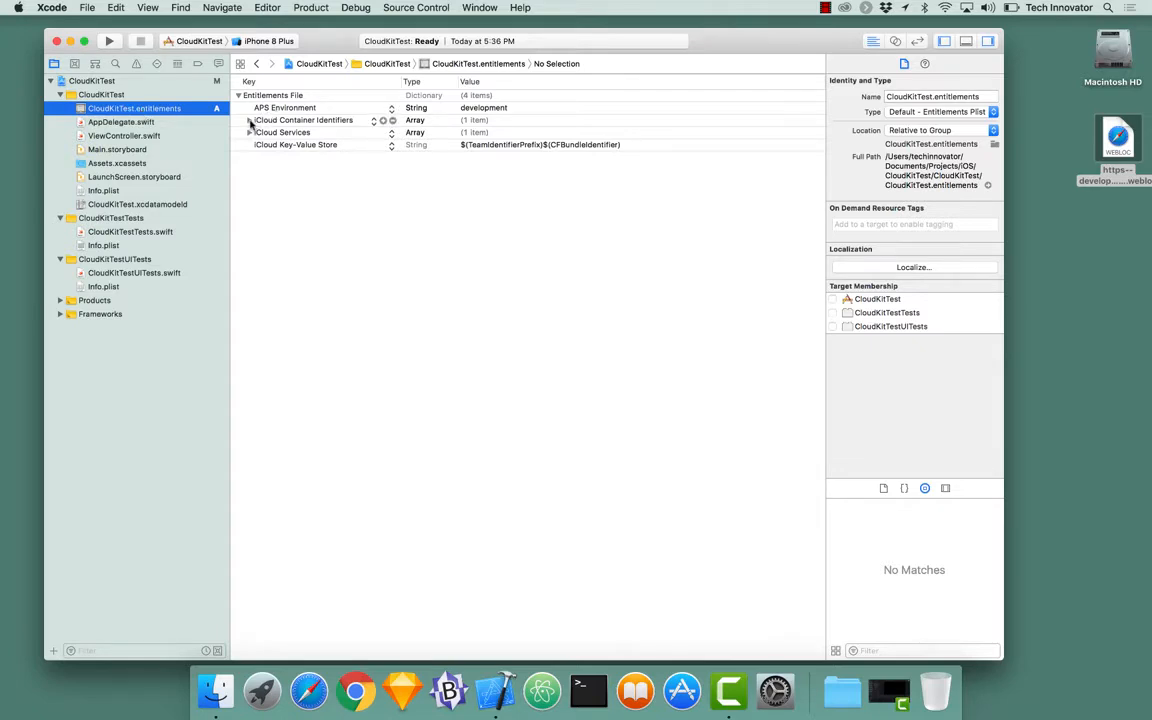
pyautogui.click(249, 120)
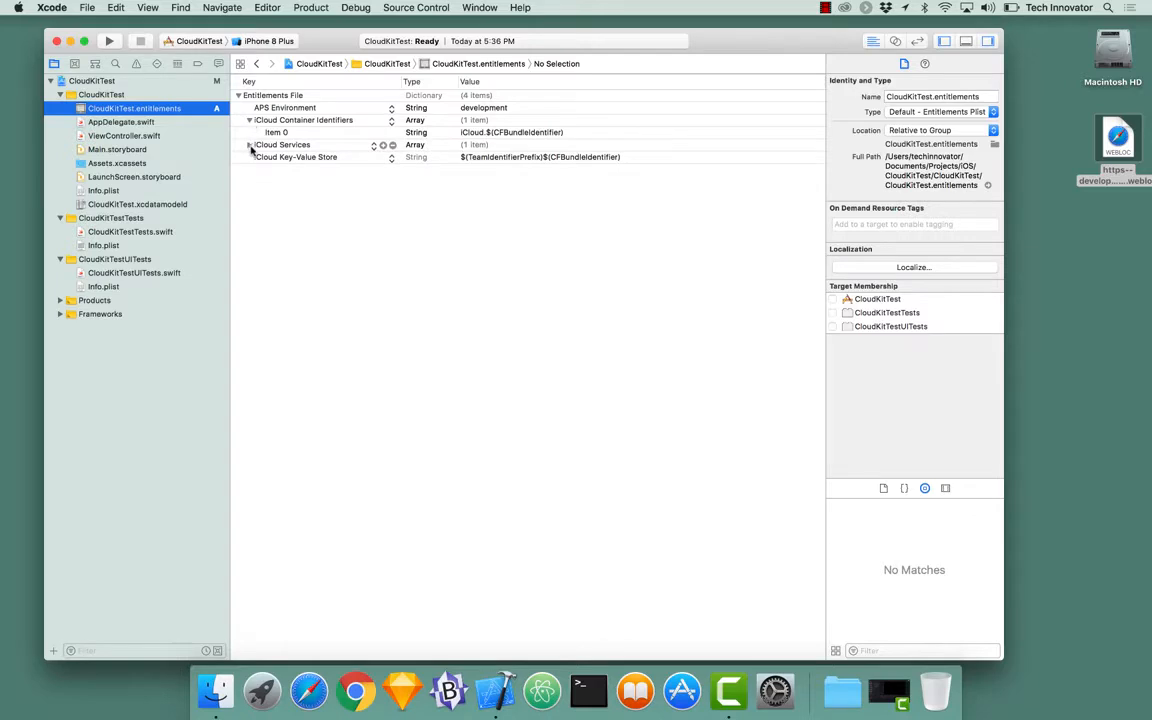
pyautogui.click(250, 145)
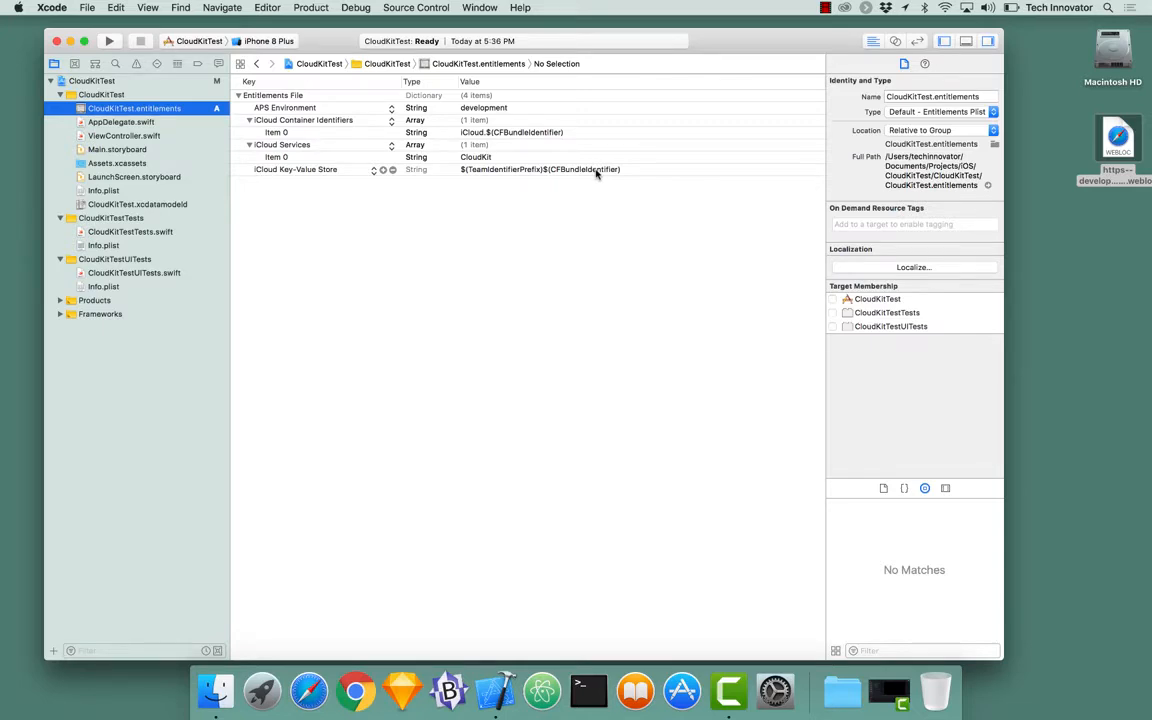
# Step: From the project's Capabilities, launch the CloudKit Dashboard in Chrome
pyautogui.click(155, 83)
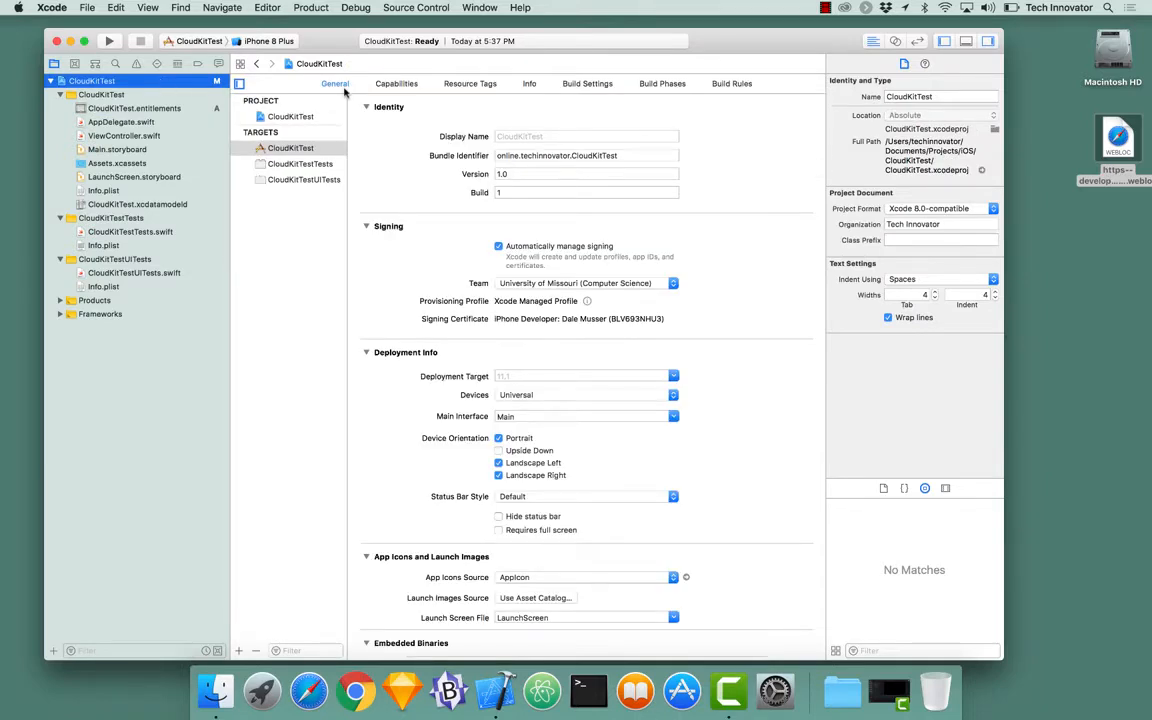
pyautogui.click(400, 84)
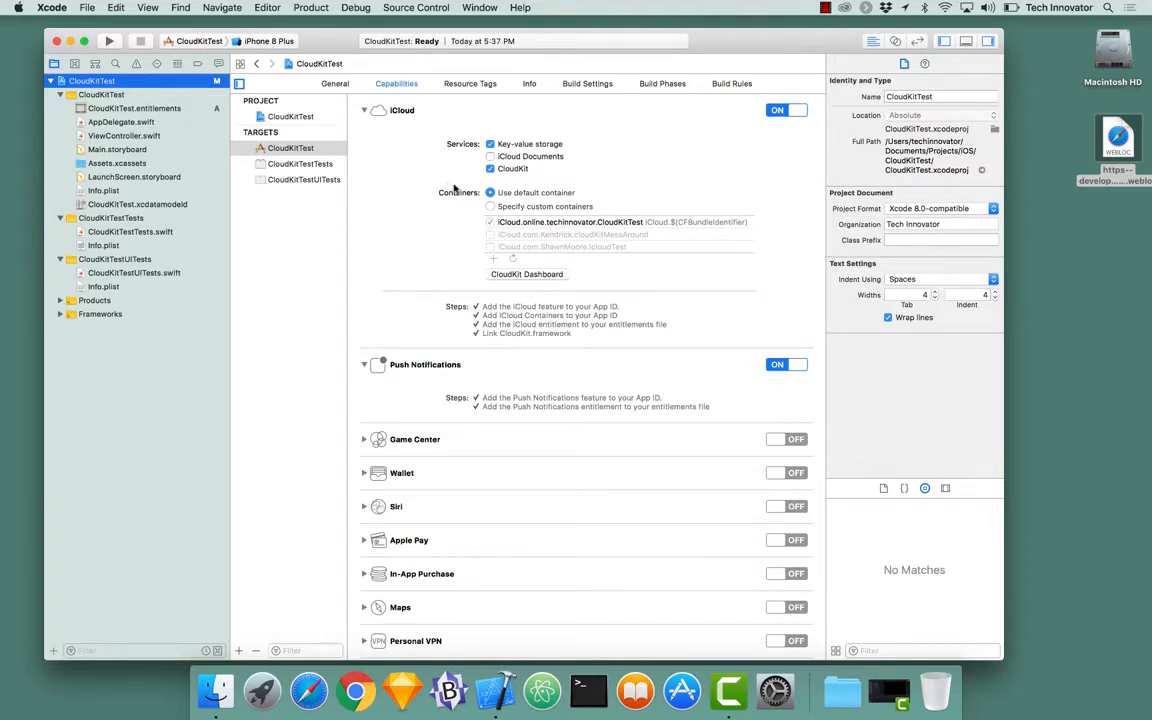
pyautogui.click(520, 275)
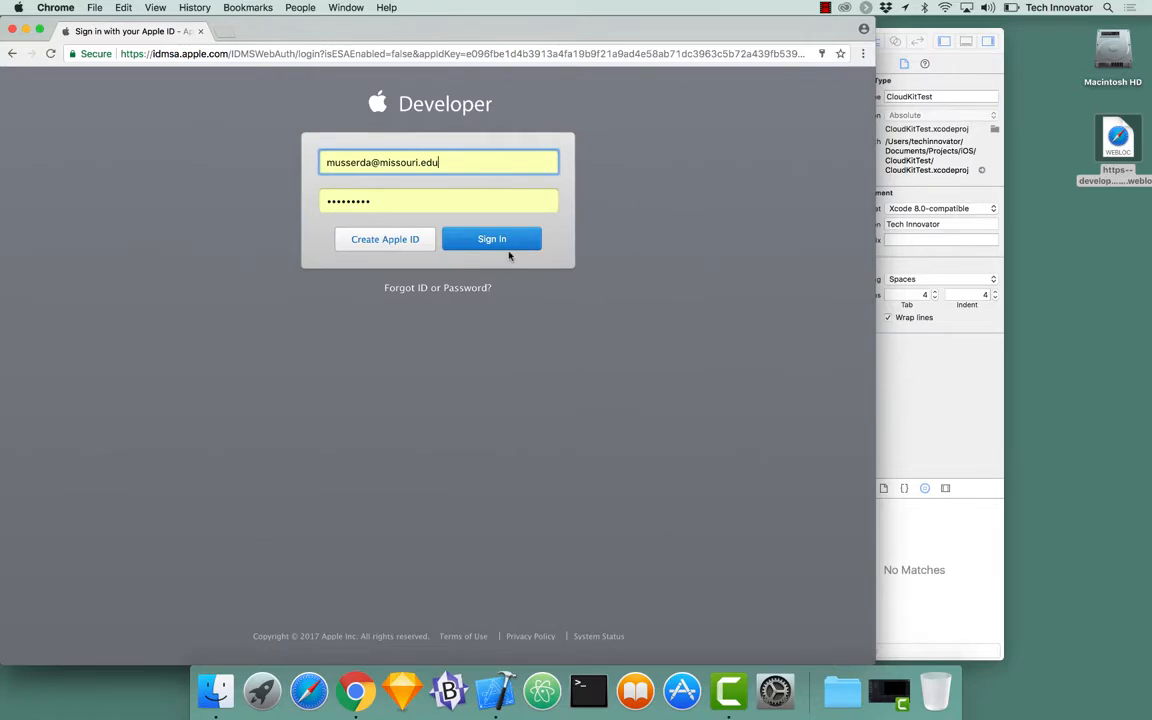
# Step: Sign in with the Apple ID and password, declining Chrome's offer to save it
pyautogui.moveTo(443, 160); pyautogui.dragTo(306, 162)
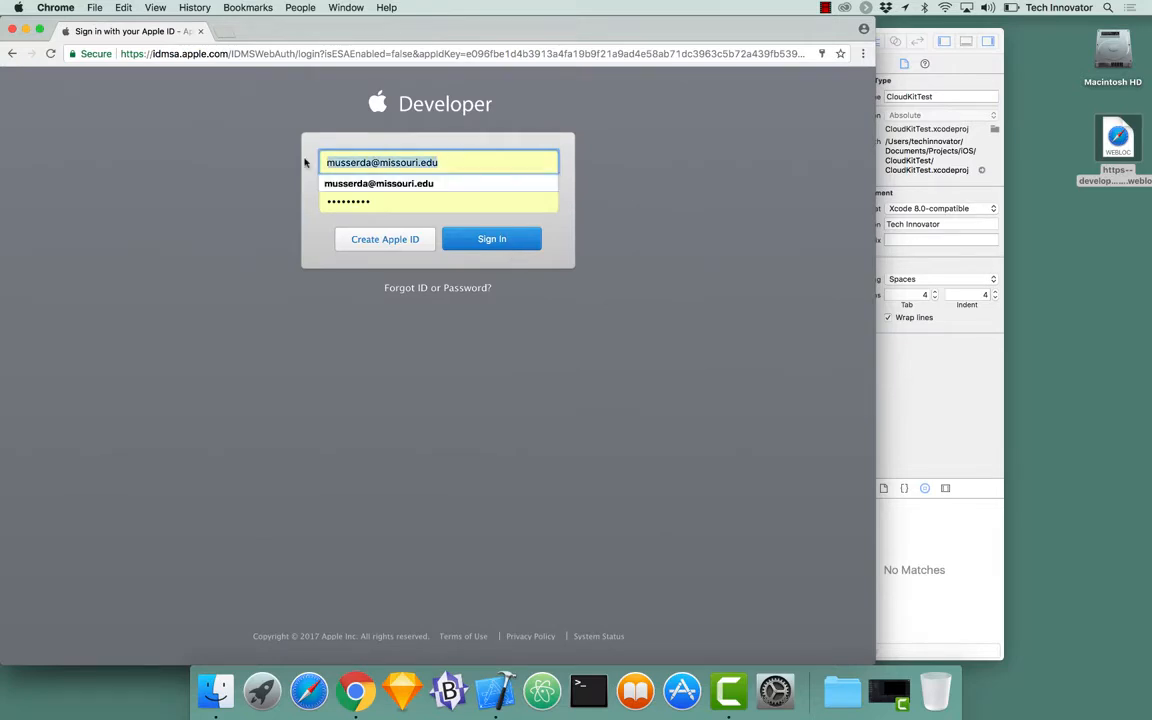
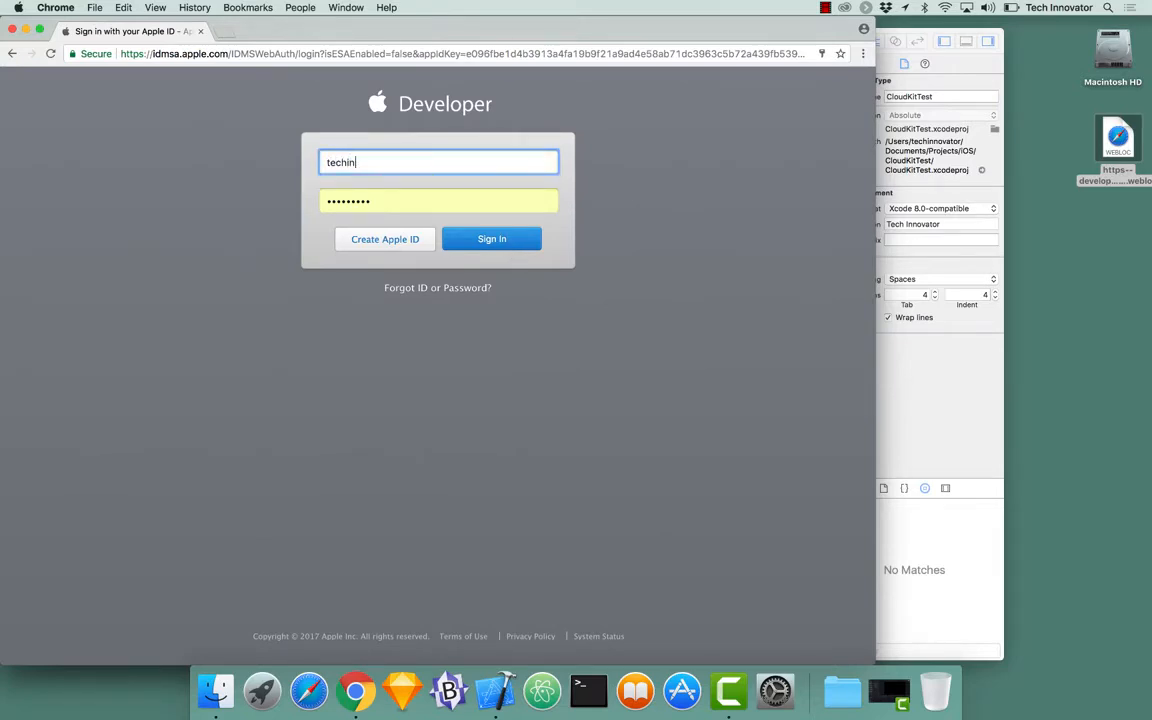
pyautogui.press('Tab')
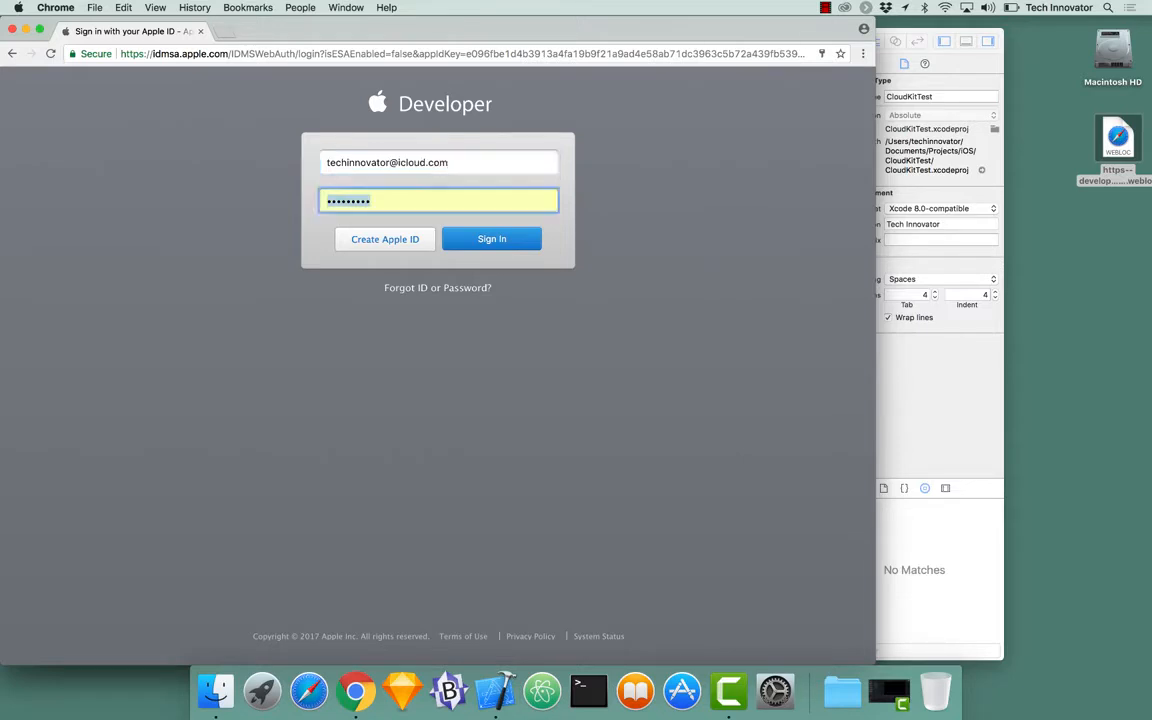
pyautogui.write('•••••')
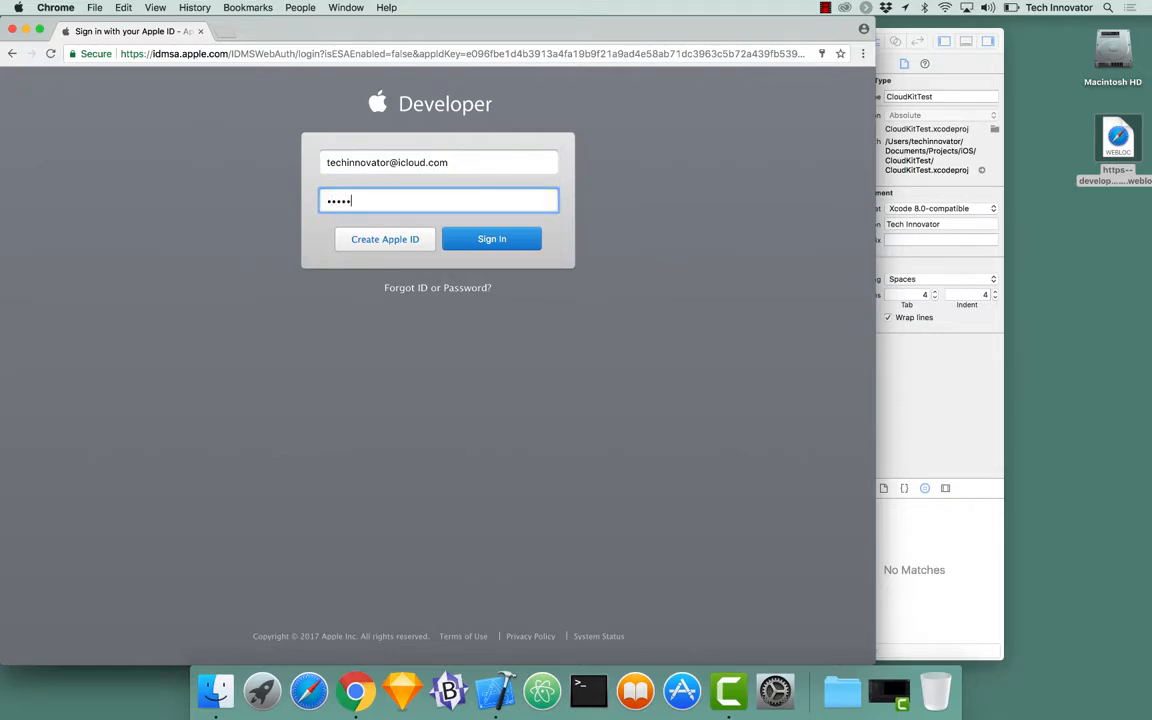
pyautogui.write('••••')
pyautogui.click(470, 242)
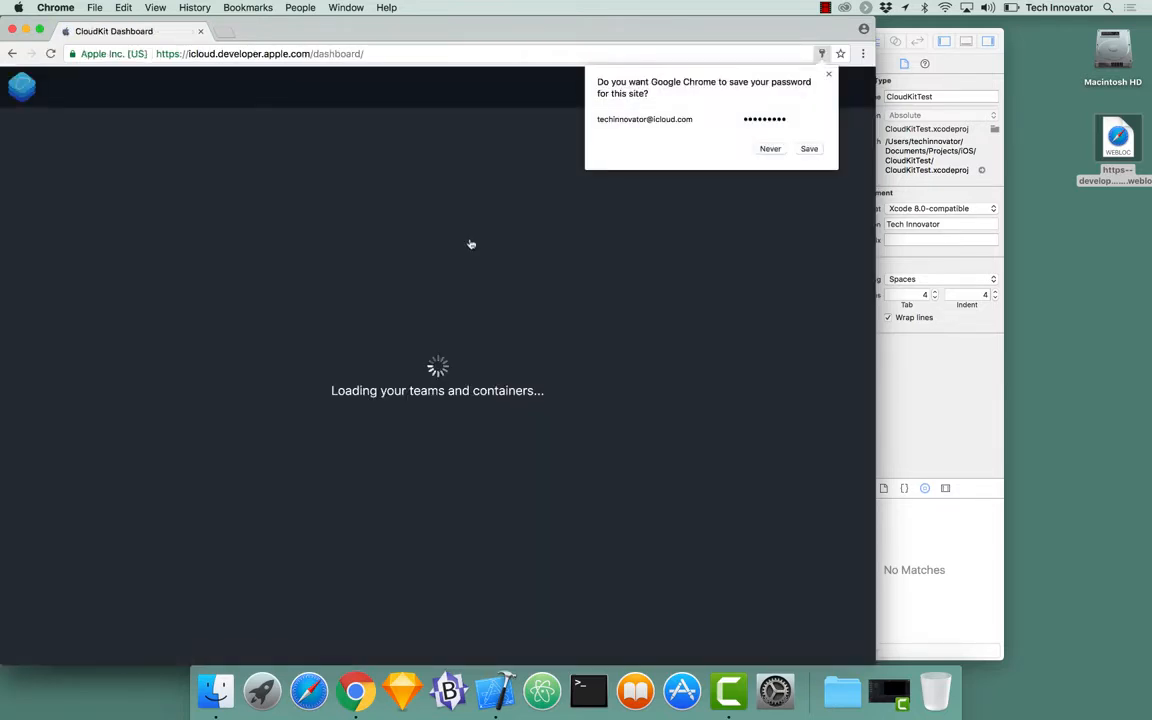
pyautogui.click(770, 149)
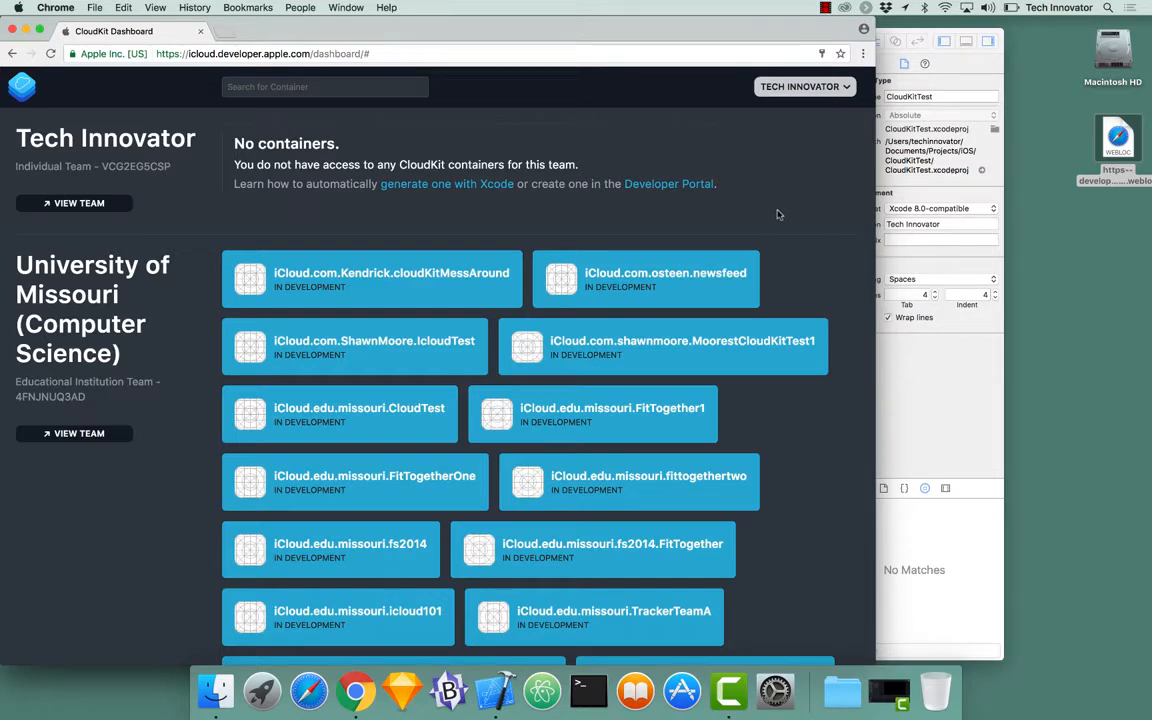
# Step: Scroll the container list and open iCloud.online.techinnovator.CloudKitTest
pyautogui.scroll(-3, 778, 214)
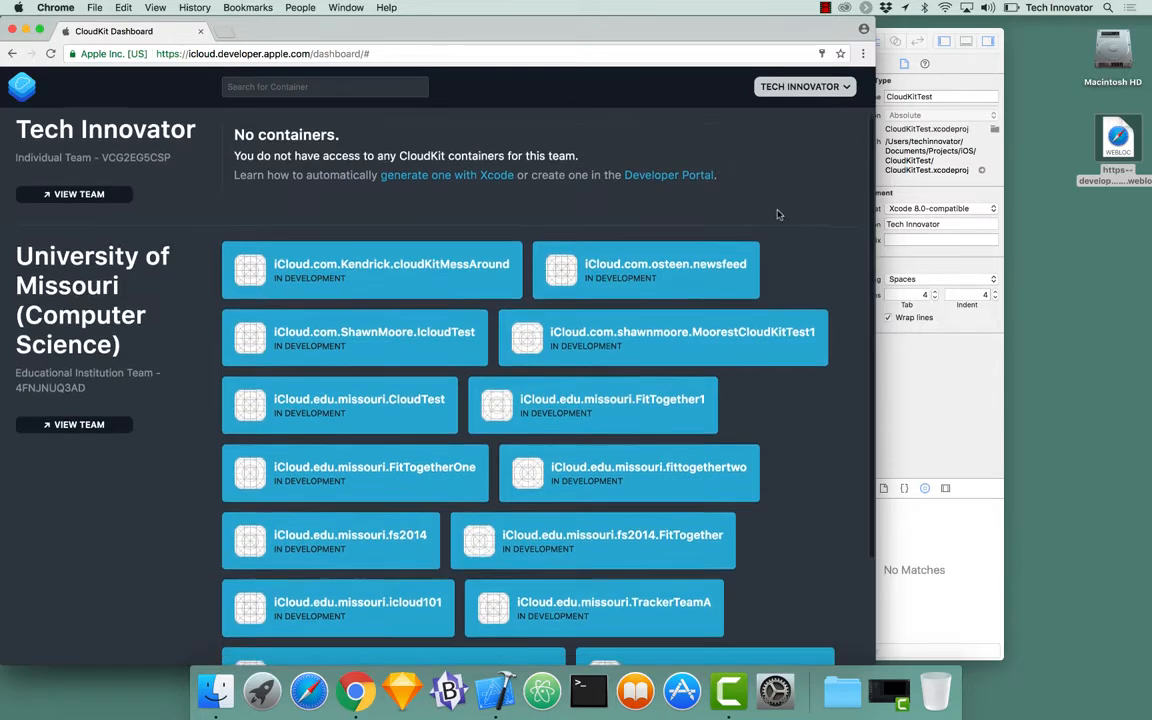
pyautogui.scroll(-1, 778, 214)
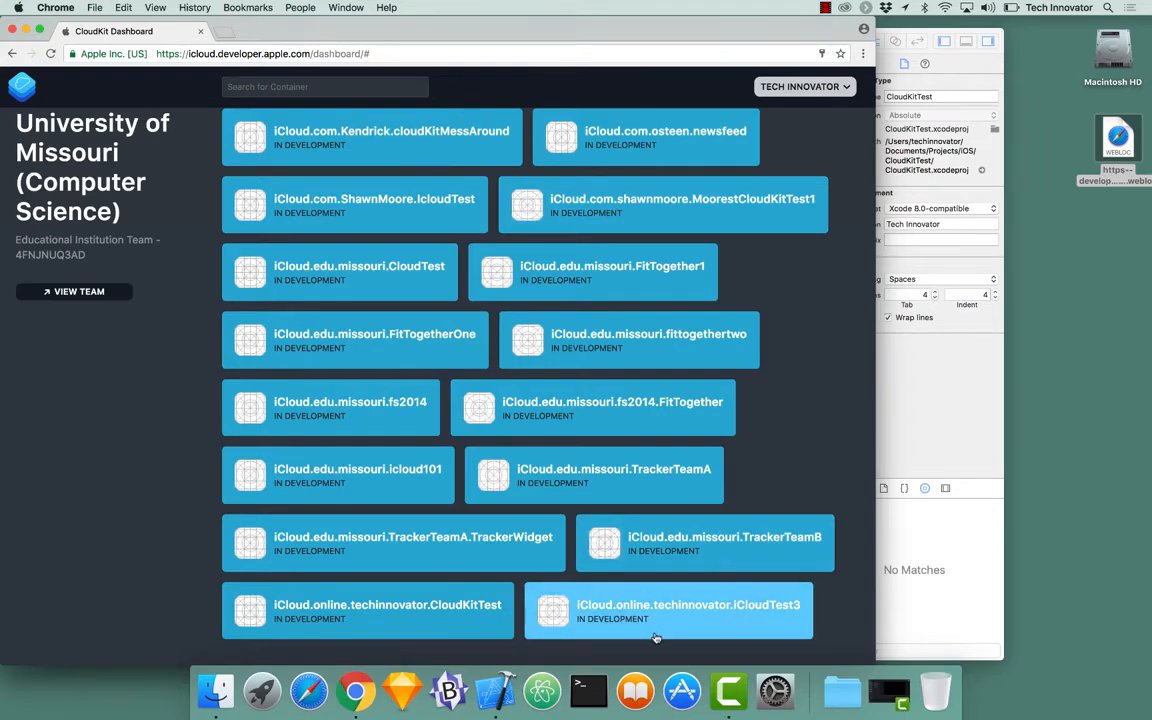
pyautogui.click(384, 612)
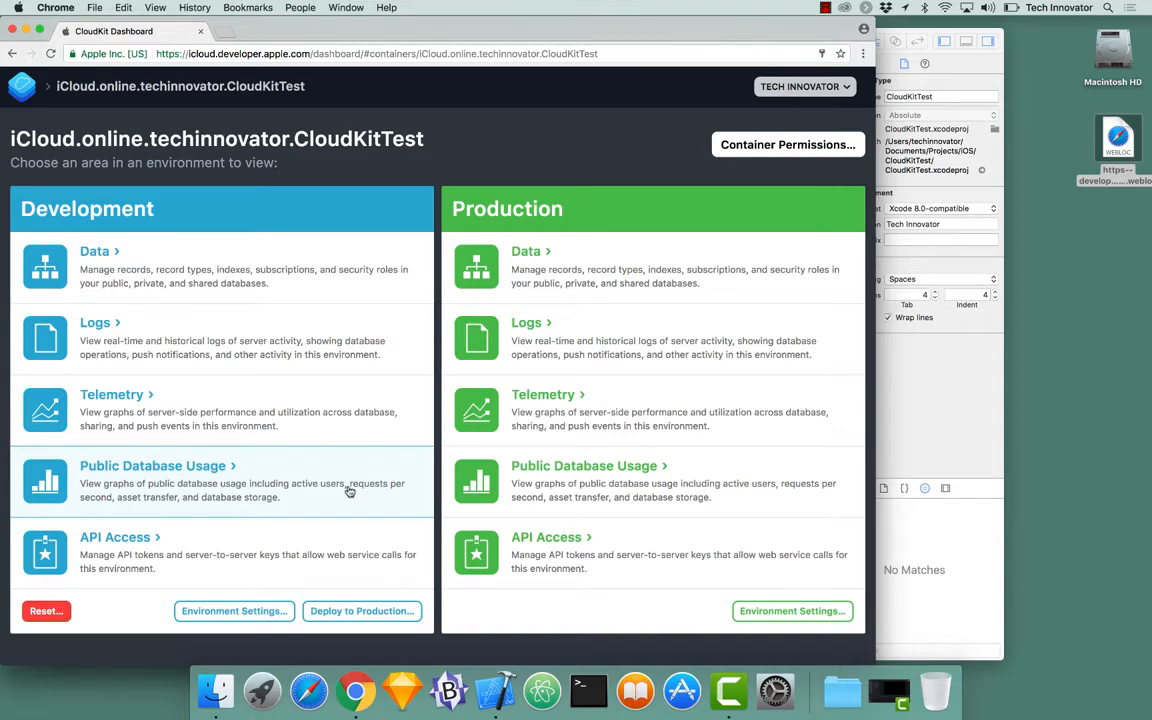
# Step: Open Development Data and check the Records database list, keeping Private Database
pyautogui.click(211, 275)
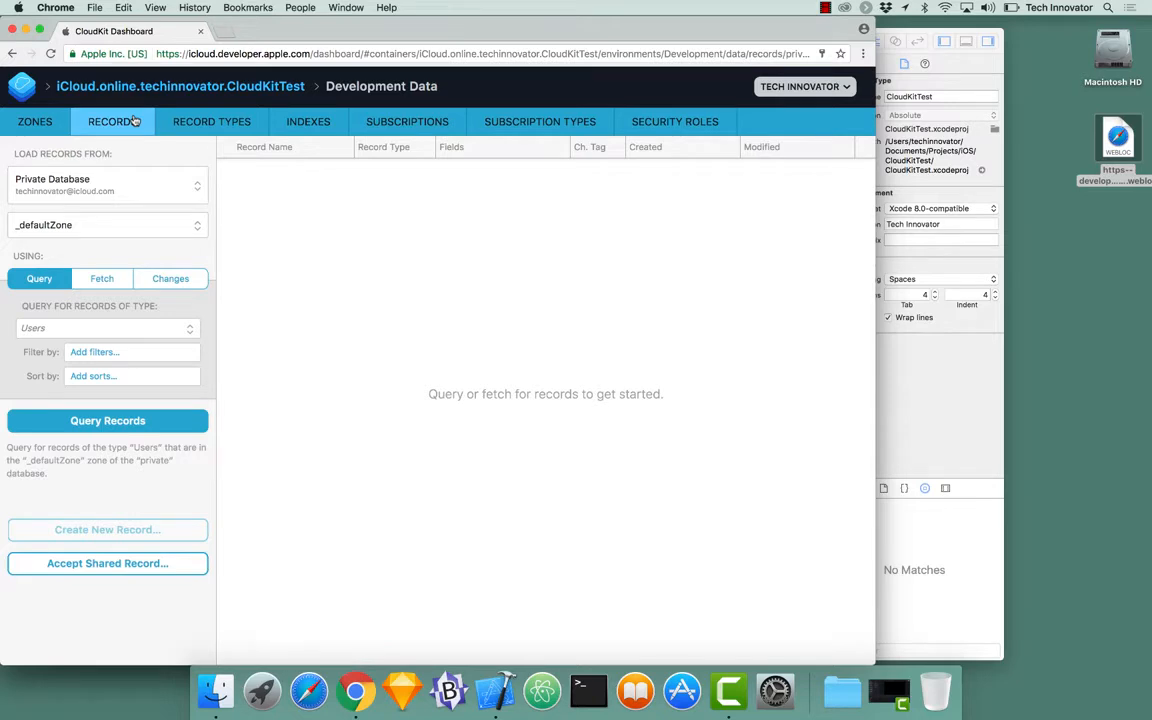
pyautogui.click(125, 176)
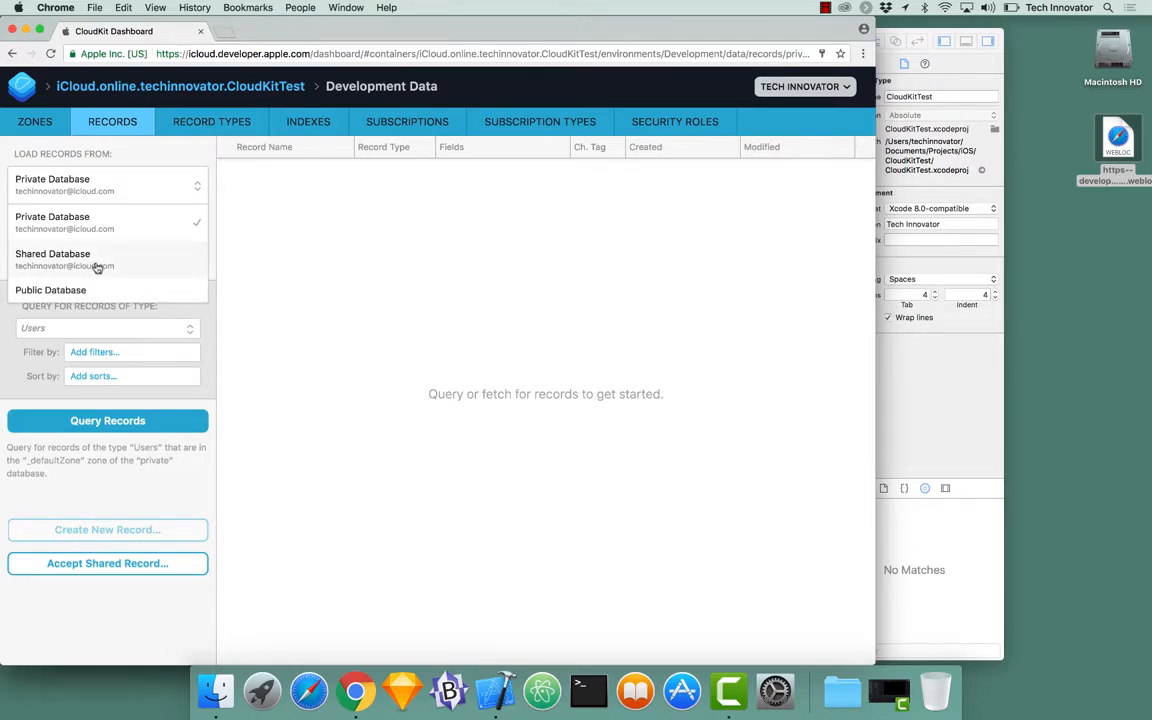
pyautogui.click(353, 187)
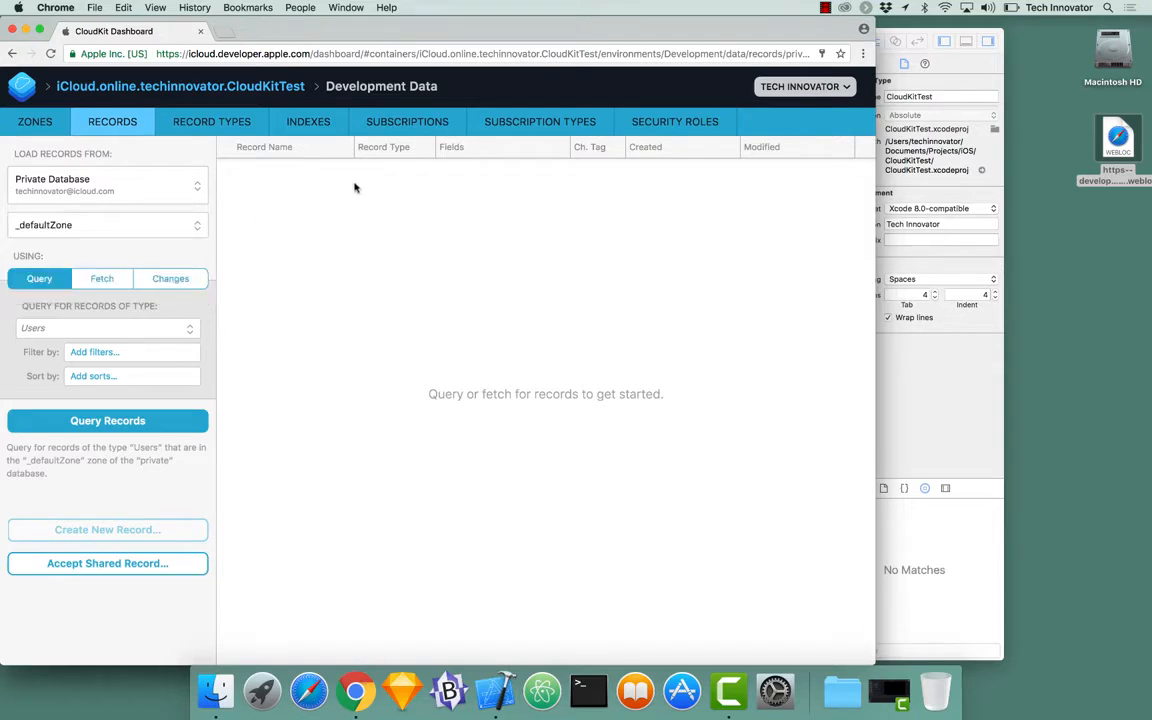
# Step: Browse the Record Types and Zones tabs, ending on Record Types showing only Users
pyautogui.click(251, 125)
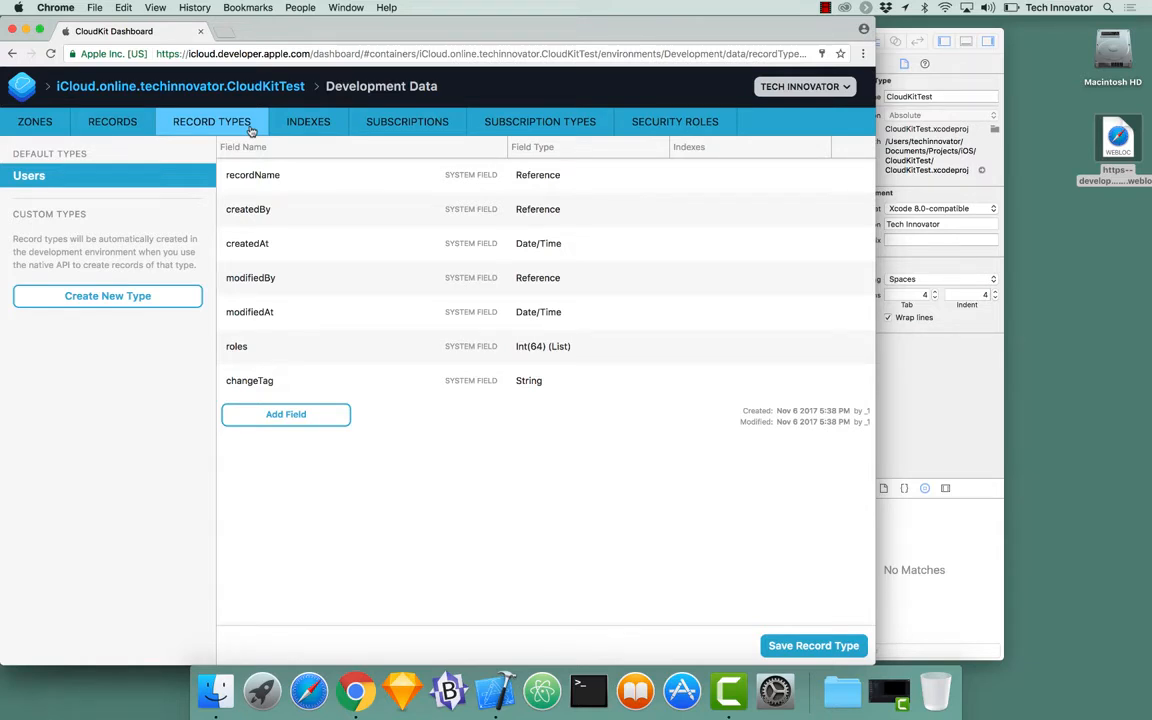
pyautogui.click(36, 121)
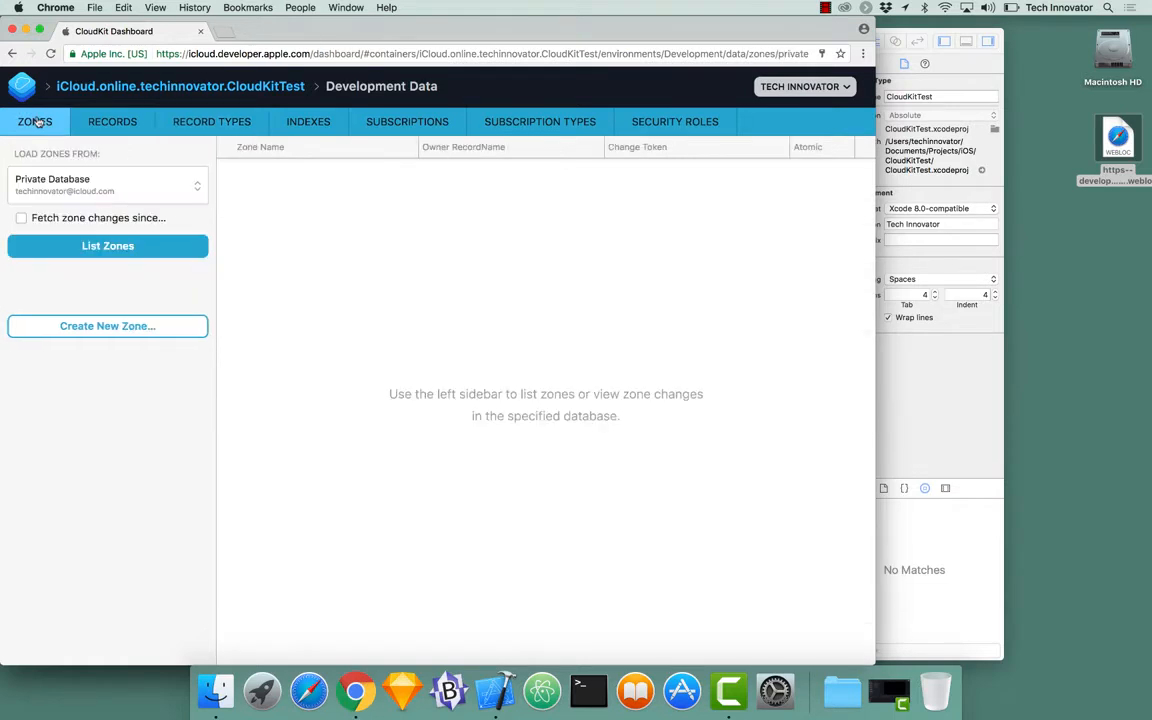
pyautogui.click(66, 182)
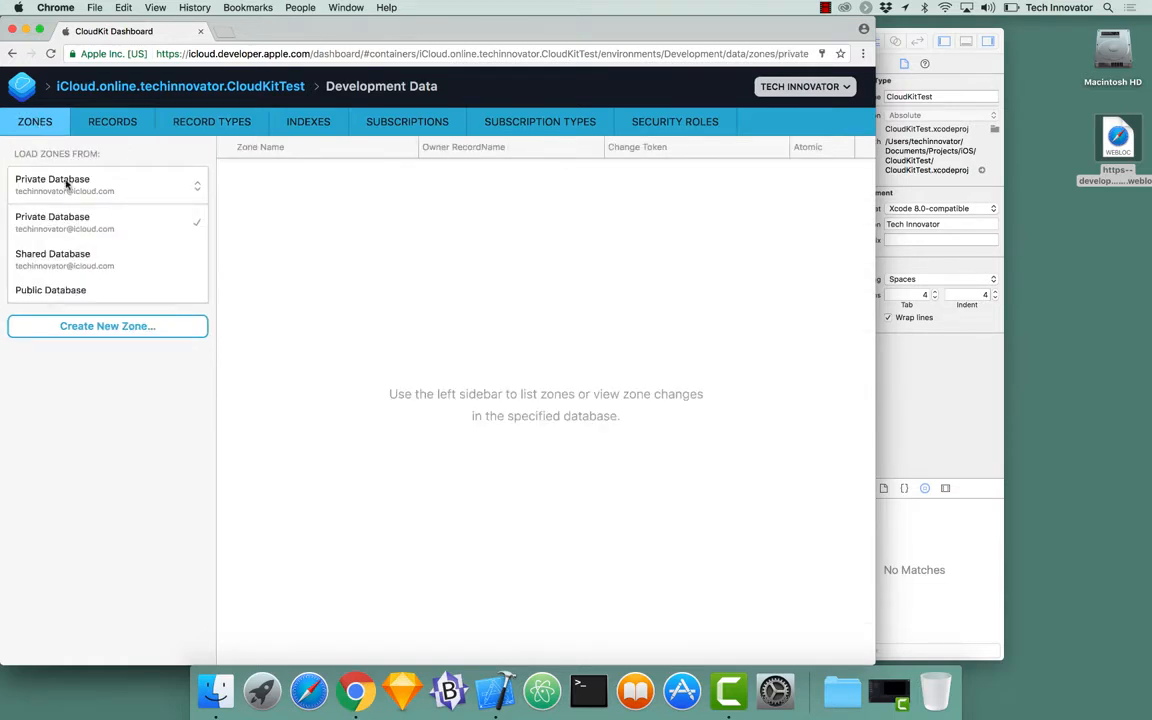
pyautogui.click(66, 184)
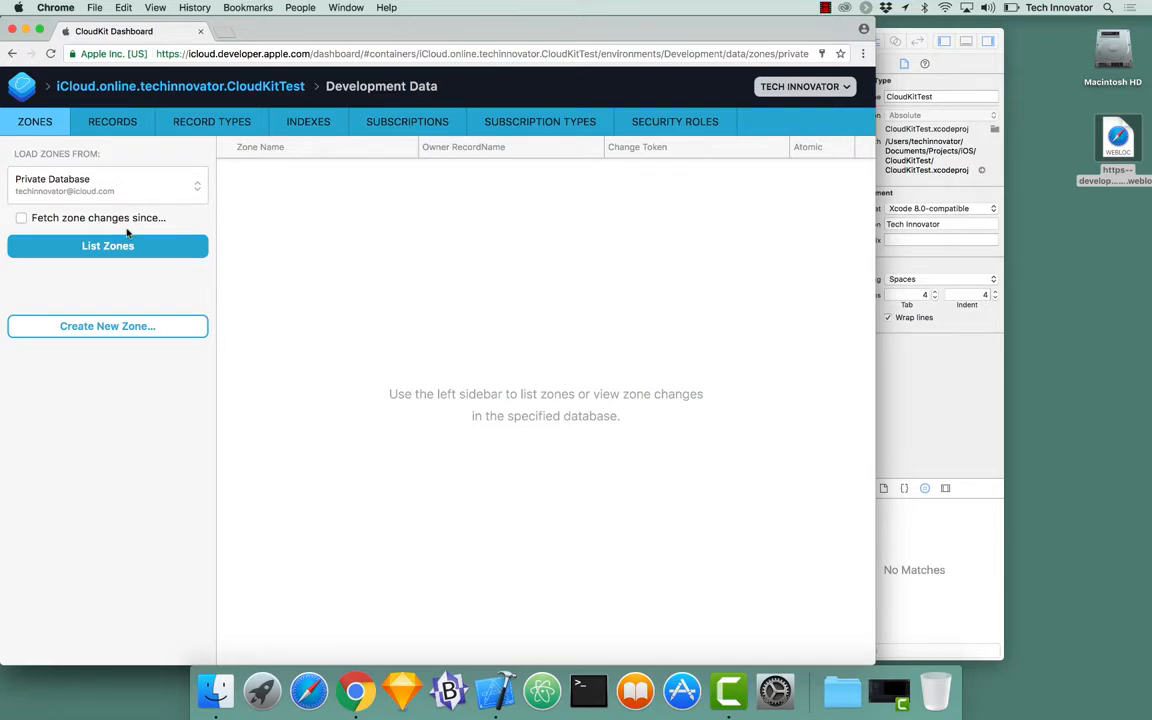
pyautogui.click(195, 133)
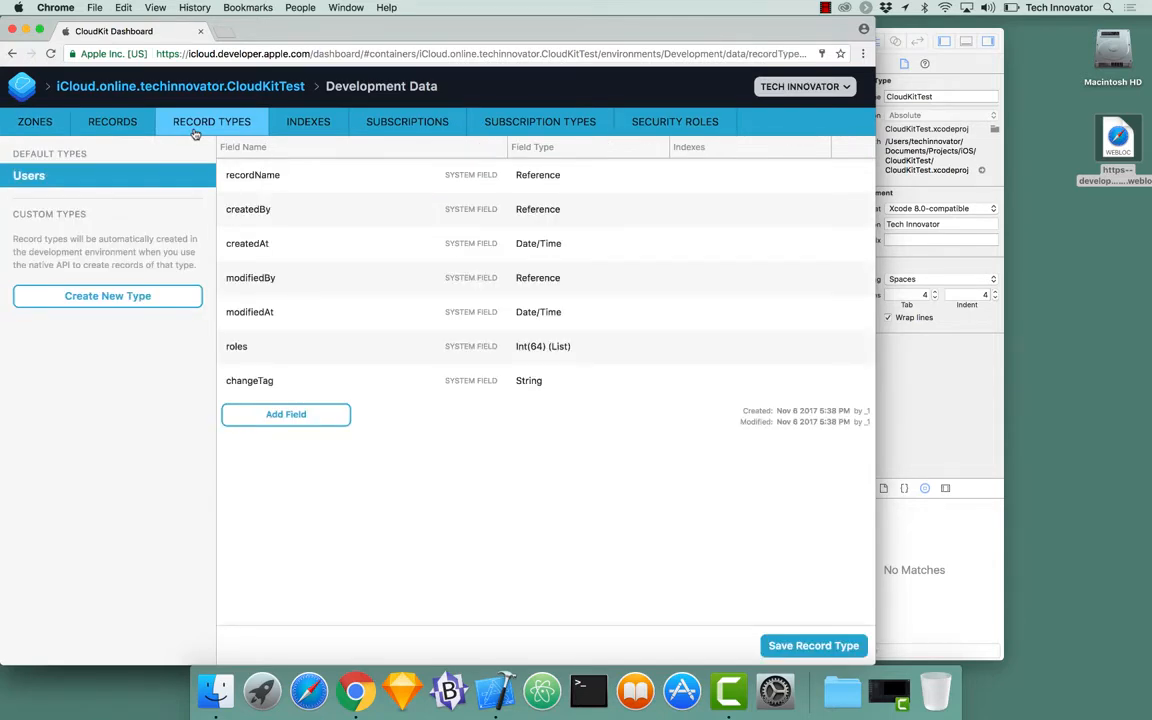
# Step: Create a new custom record type and name it Expense
pyautogui.click(104, 298)
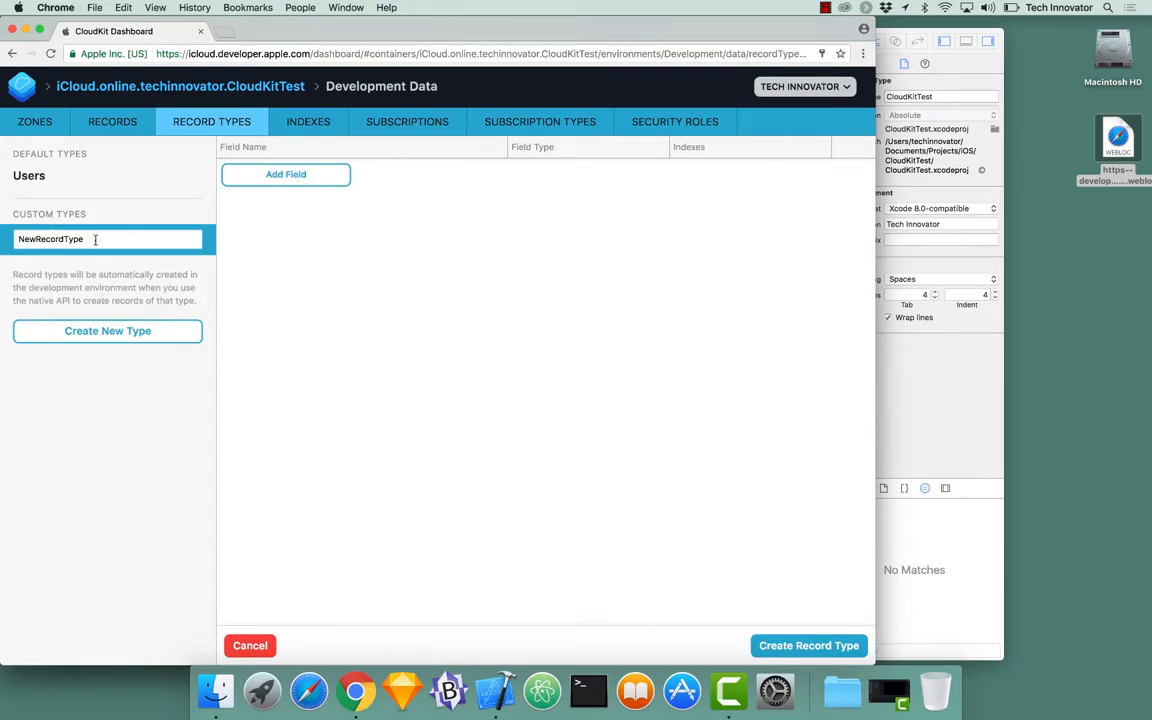
pyautogui.moveTo(86, 239); pyautogui.dragTo(15, 237)
pyautogui.write('Expense')
pyautogui.press('Return')
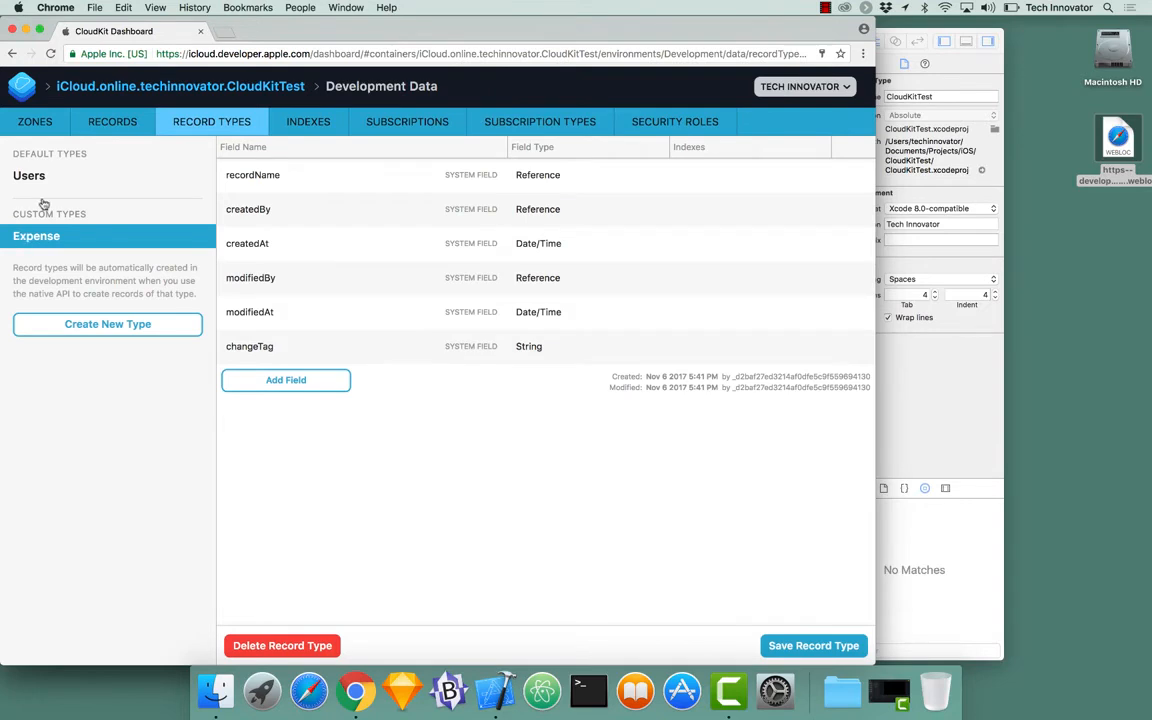
# Step: Add a String field called name to Expense, save the type, and return to Records
pyautogui.click(305, 385)
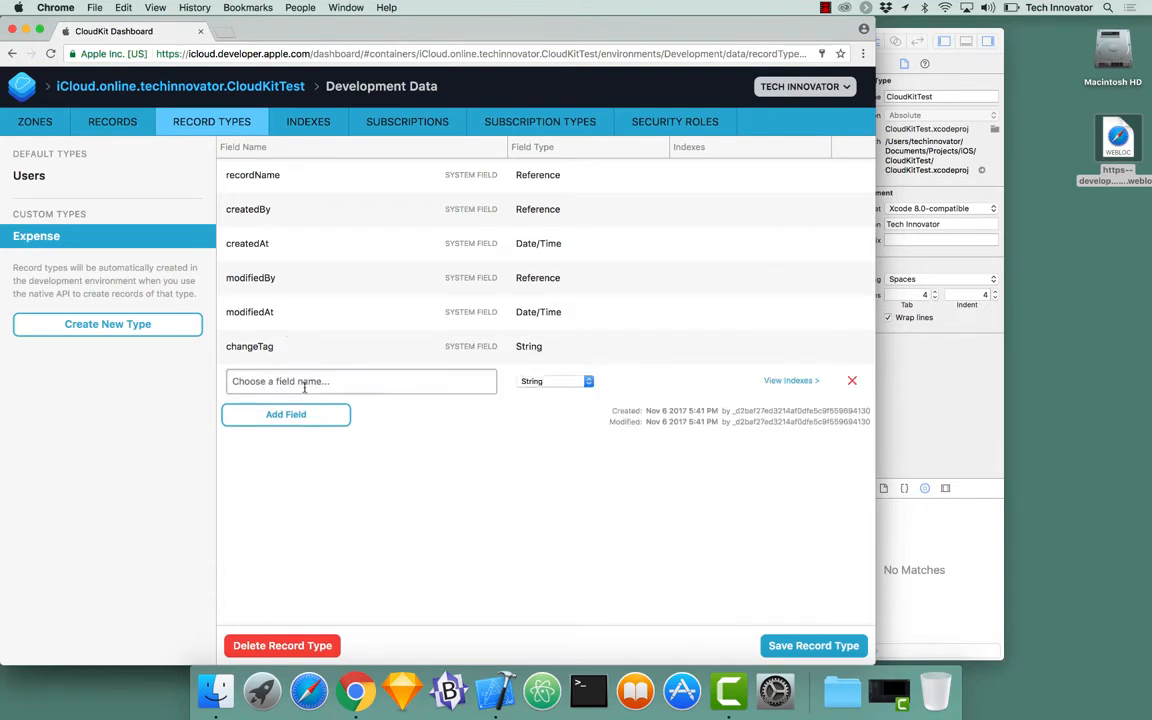
pyautogui.click(305, 388)
pyautogui.write('name')
pyautogui.click(836, 645)
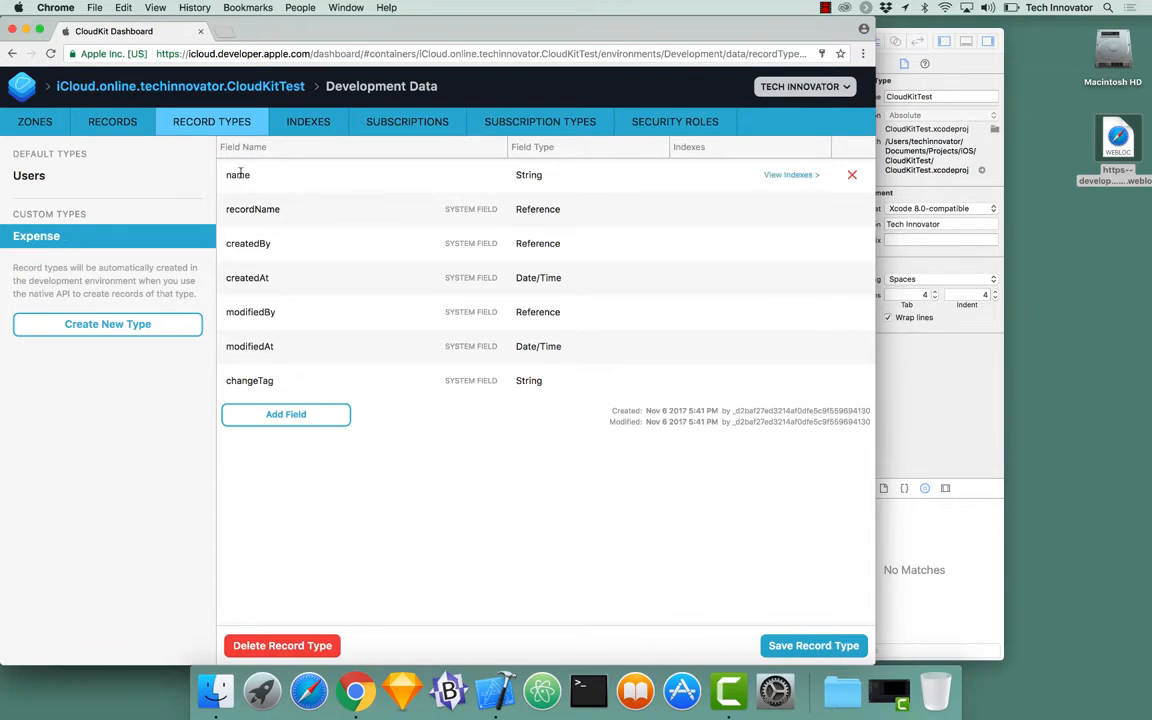
pyautogui.click(116, 133)
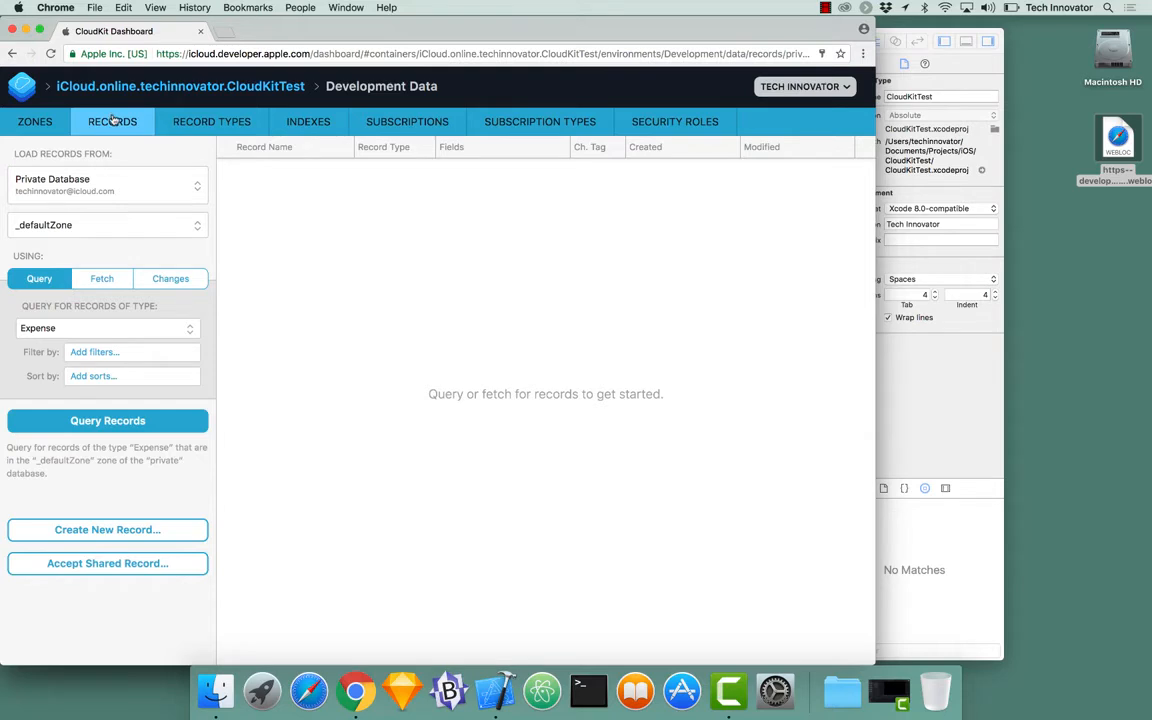
# Step: Save a new Expense record in _defaultZone with name 'Hello World Expense'
pyautogui.click(110, 533)
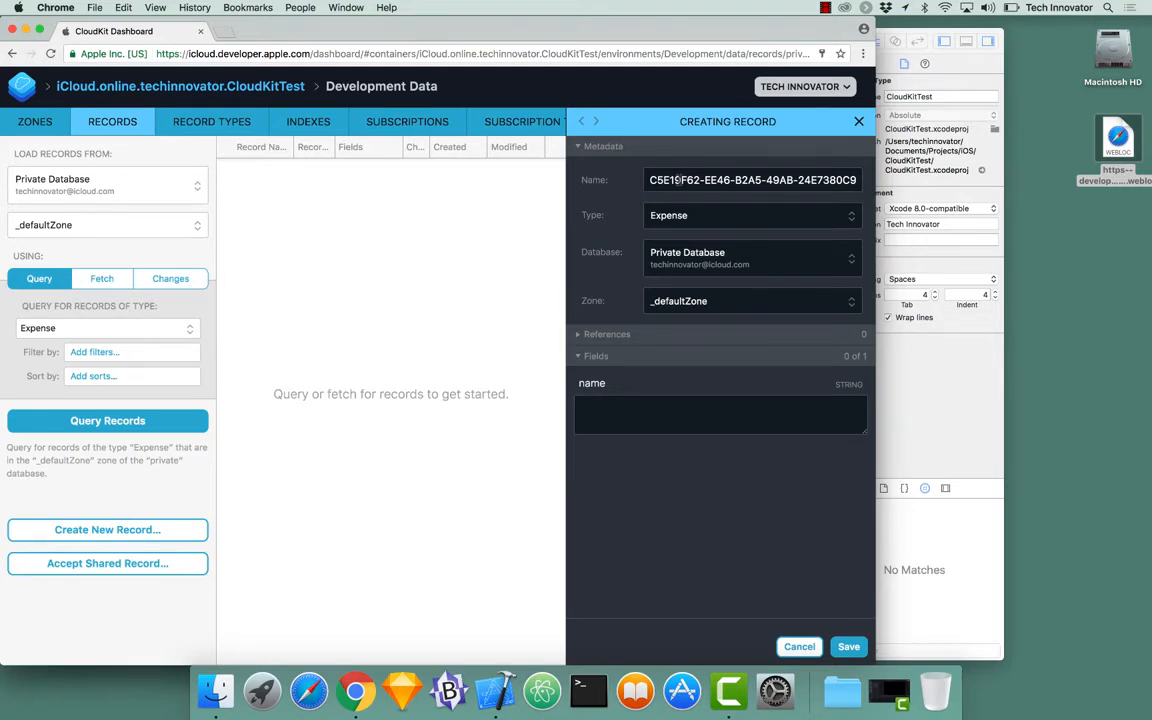
pyautogui.click(697, 304)
pyautogui.click(697, 305)
pyautogui.click(639, 408)
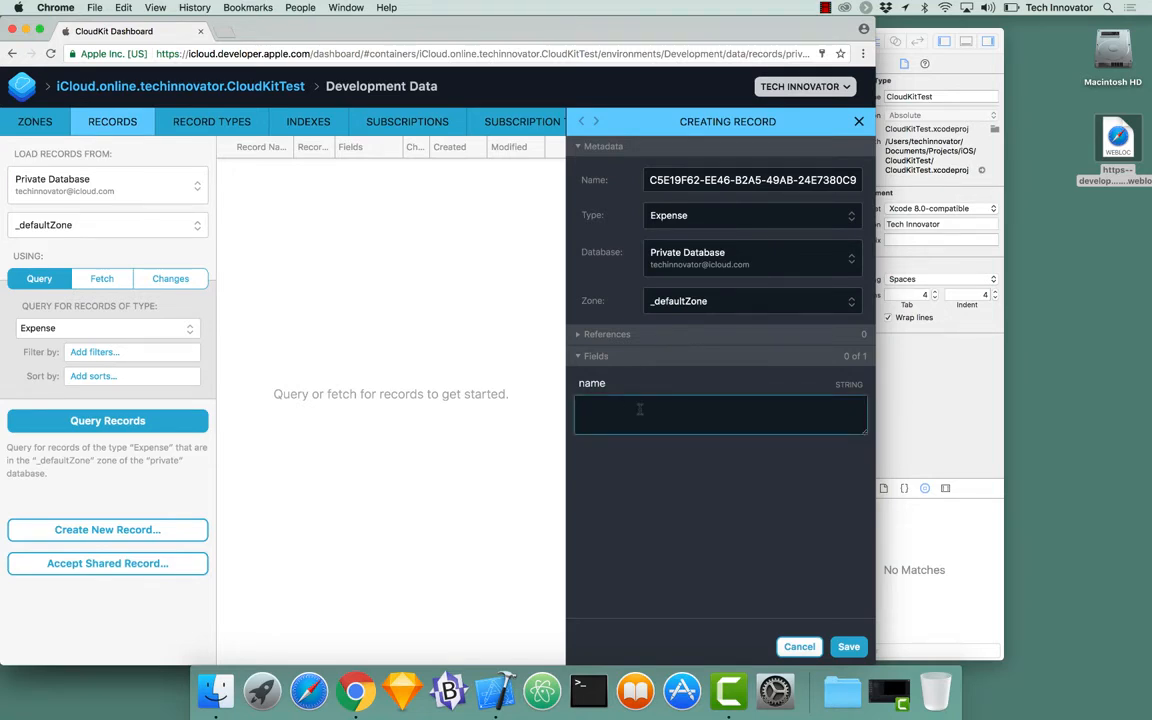
pyautogui.write('He')
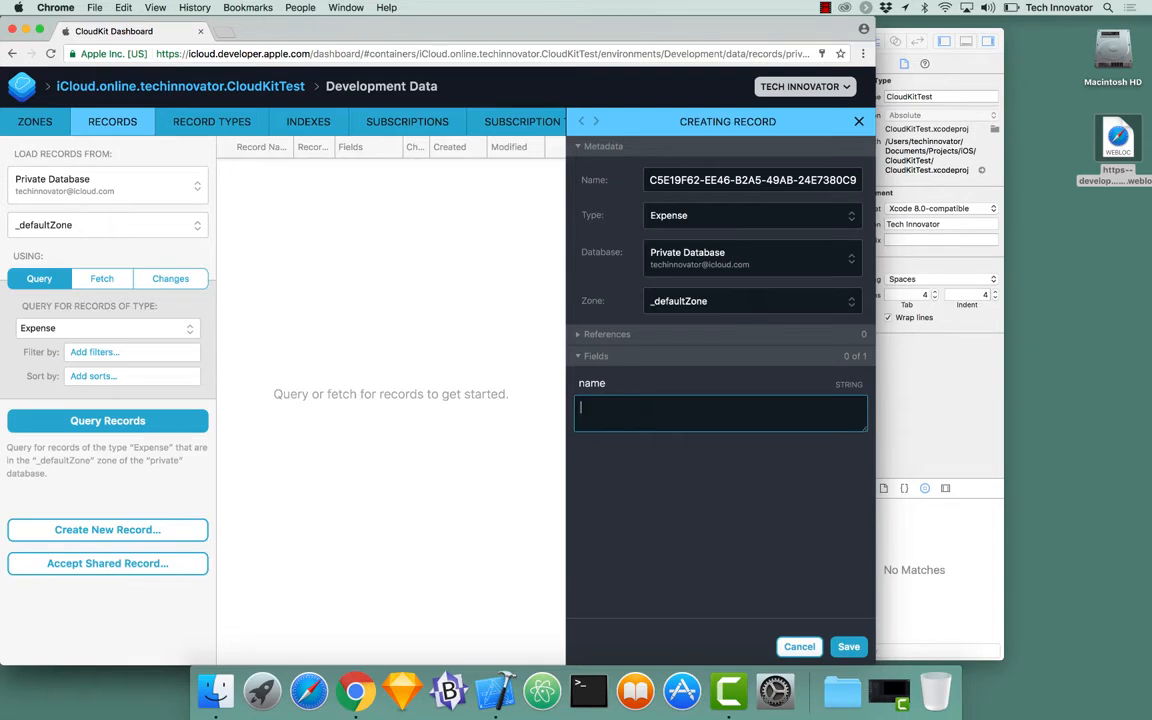
pyautogui.write('llo World Expense')
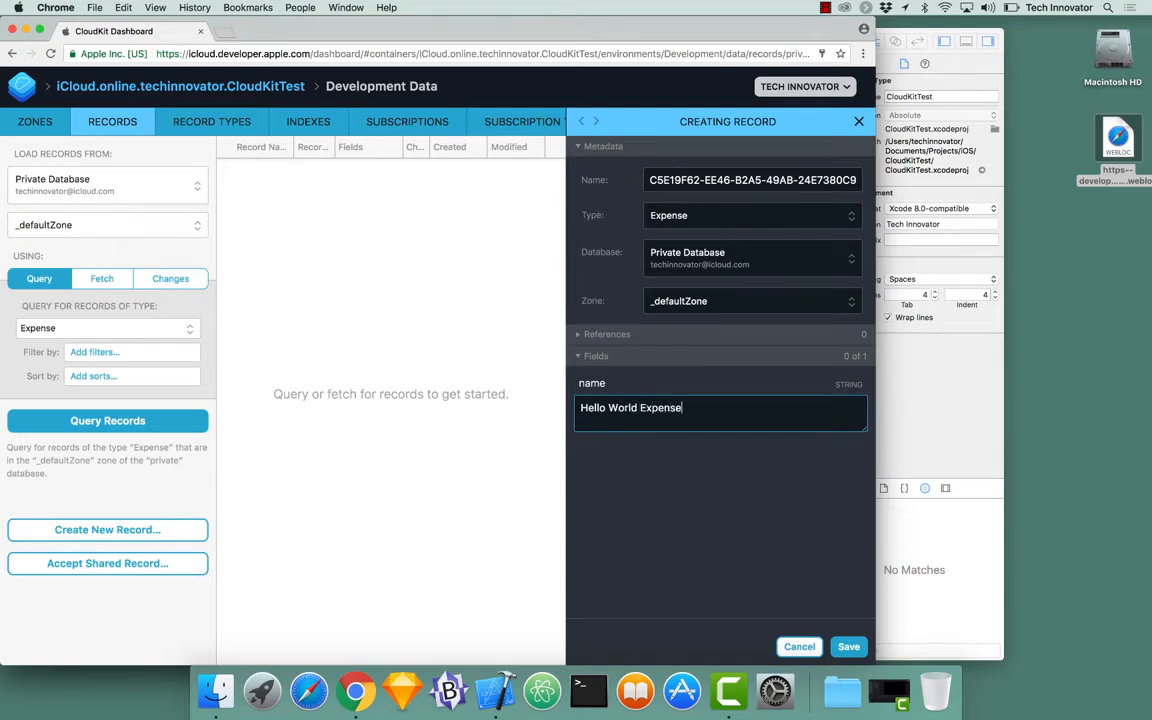
pyautogui.click(848, 647)
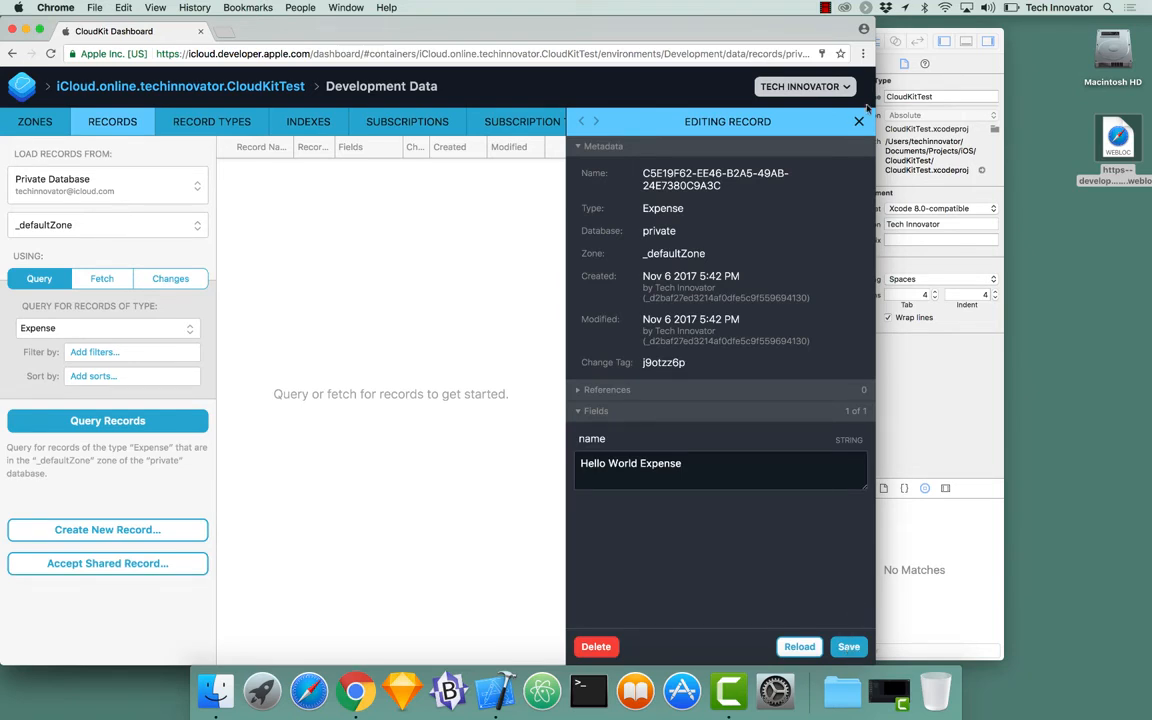
pyautogui.click(858, 122)
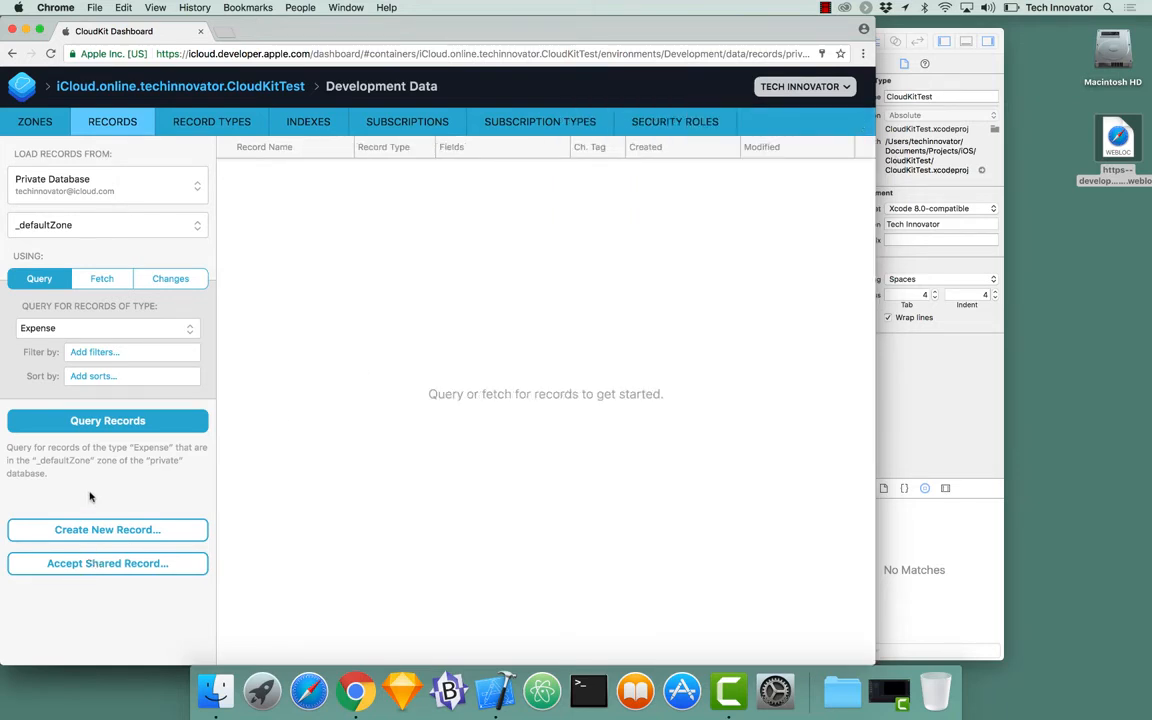
# Step: Query Expense records, triggering the 'not marked indexable' error
pyautogui.click(103, 423)
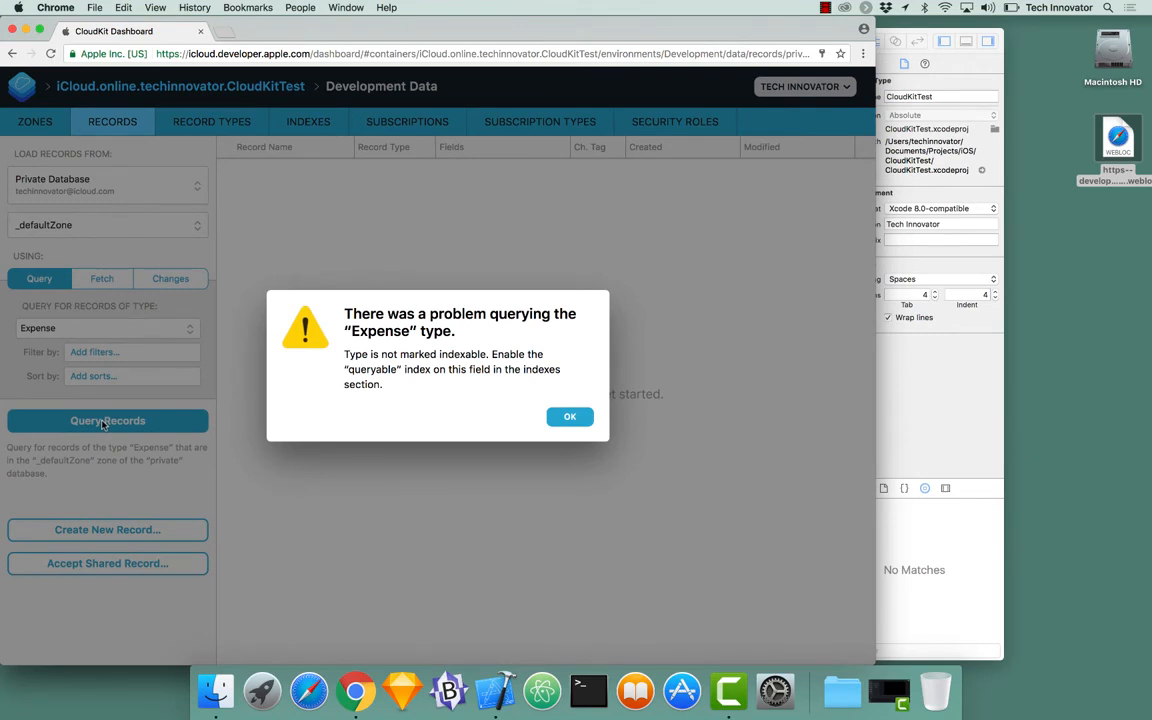
# Step: Dismiss the error, add a QUERYABLE recordName index to Expense, and save the type
pyautogui.click(573, 419)
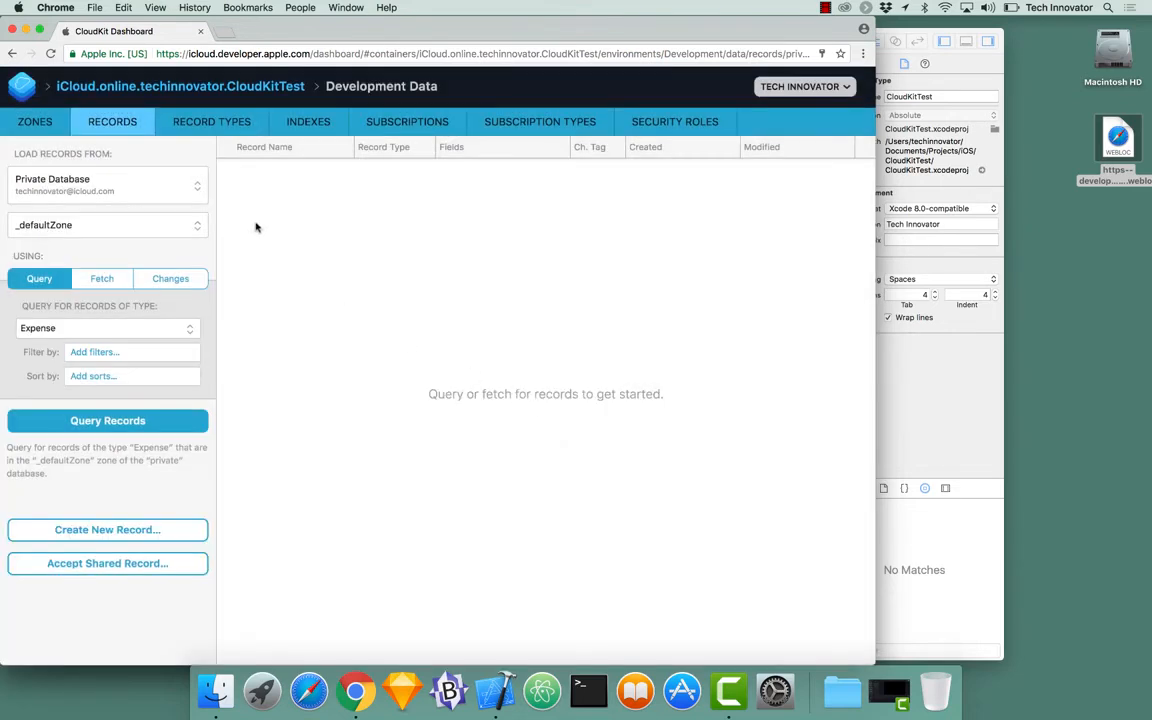
pyautogui.click(213, 126)
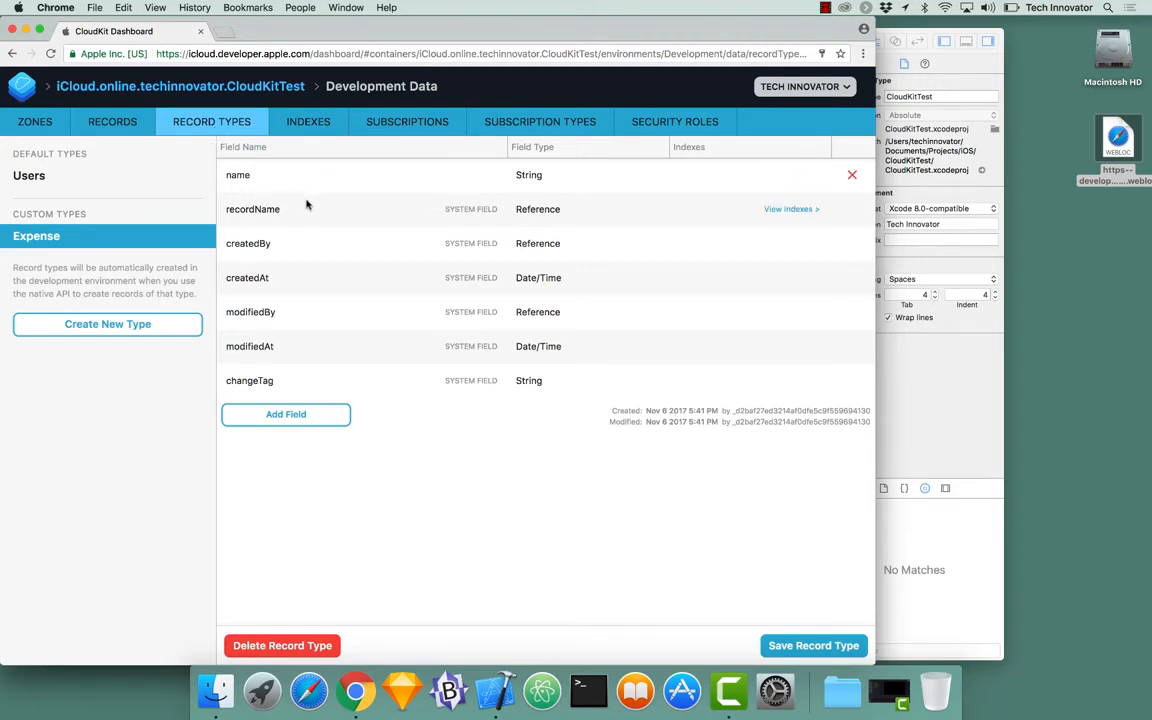
pyautogui.click(794, 210)
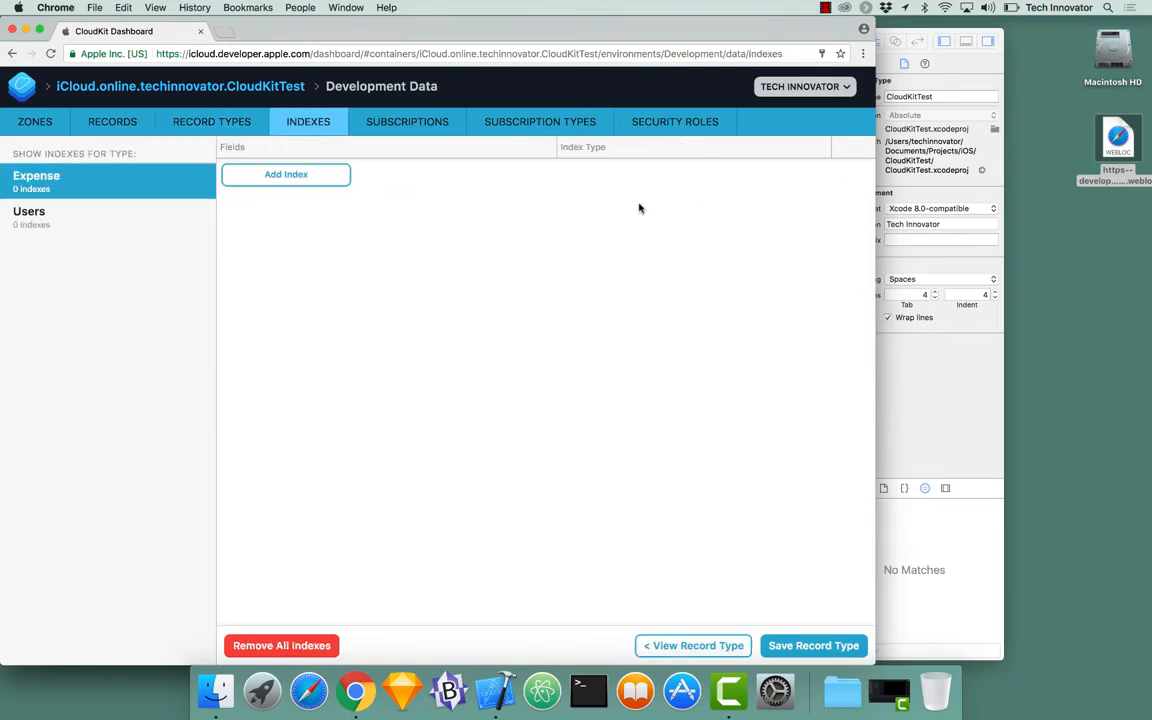
pyautogui.click(326, 175)
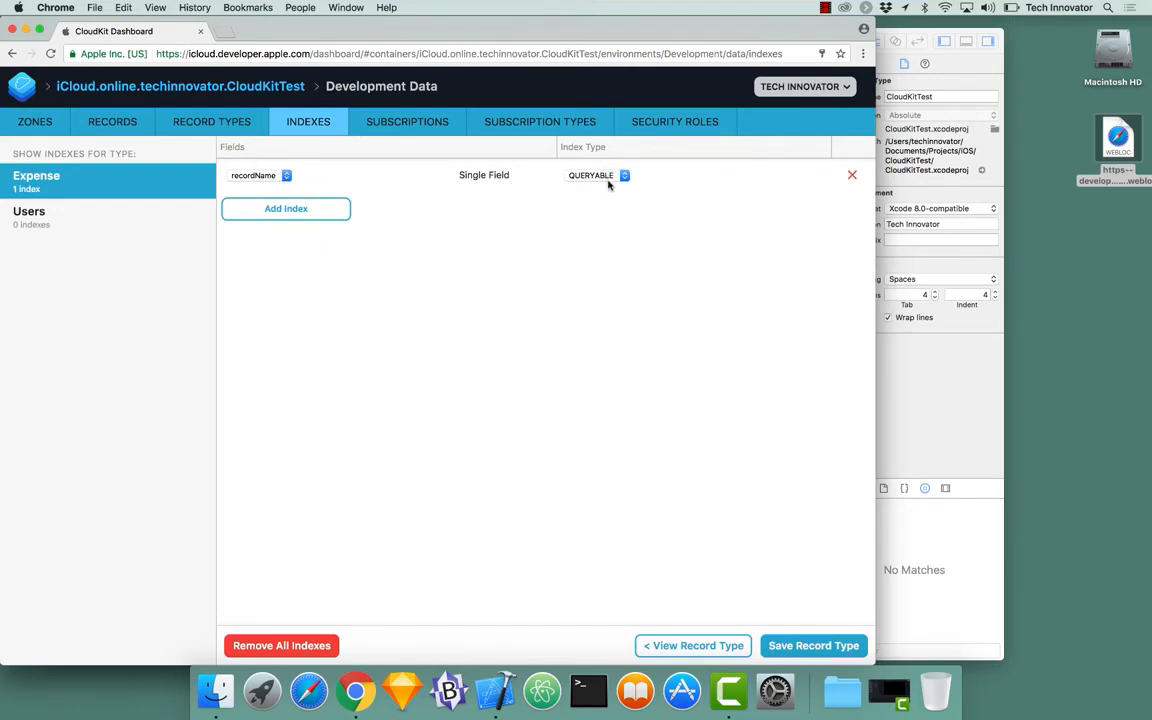
pyautogui.click(812, 645)
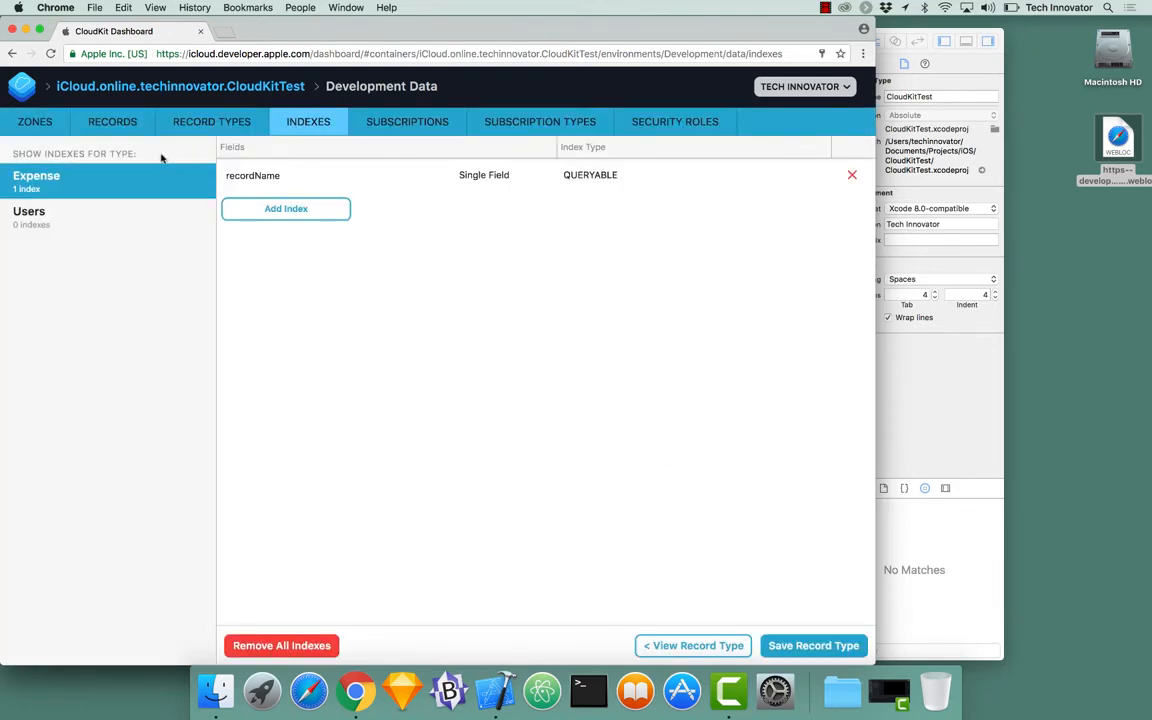
# Step: Re-run the Expense query and expand the returned record showing 'Hello World Expense'
pyautogui.click(104, 130)
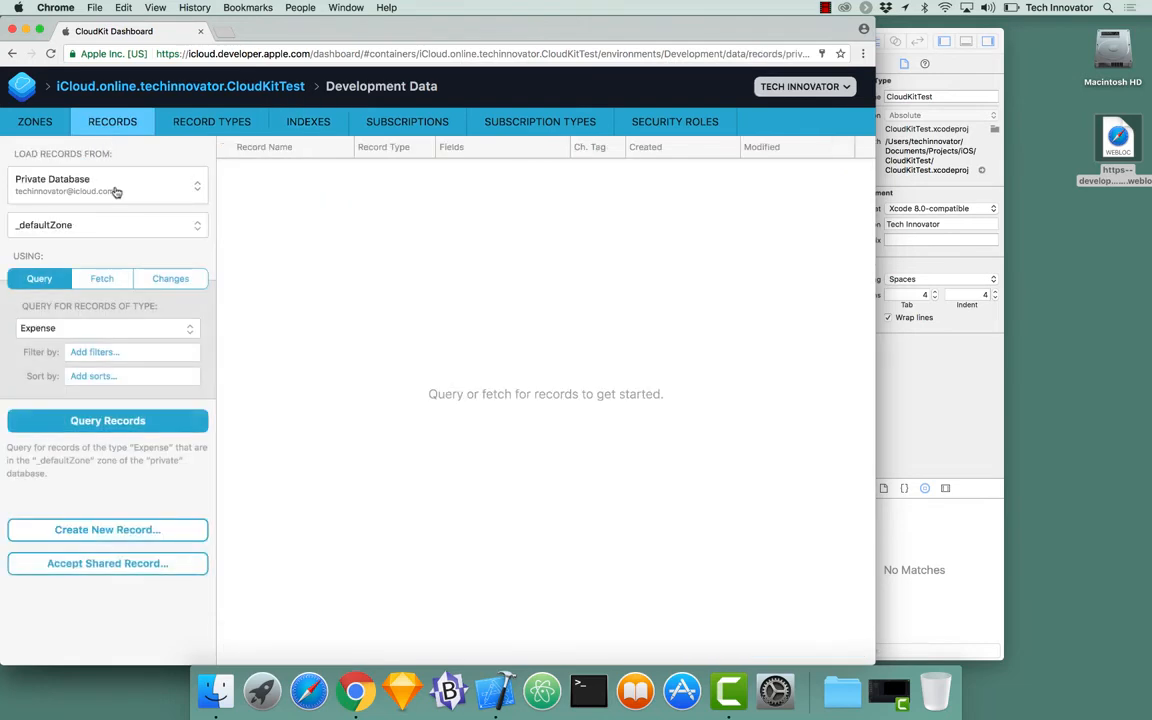
pyautogui.click(118, 424)
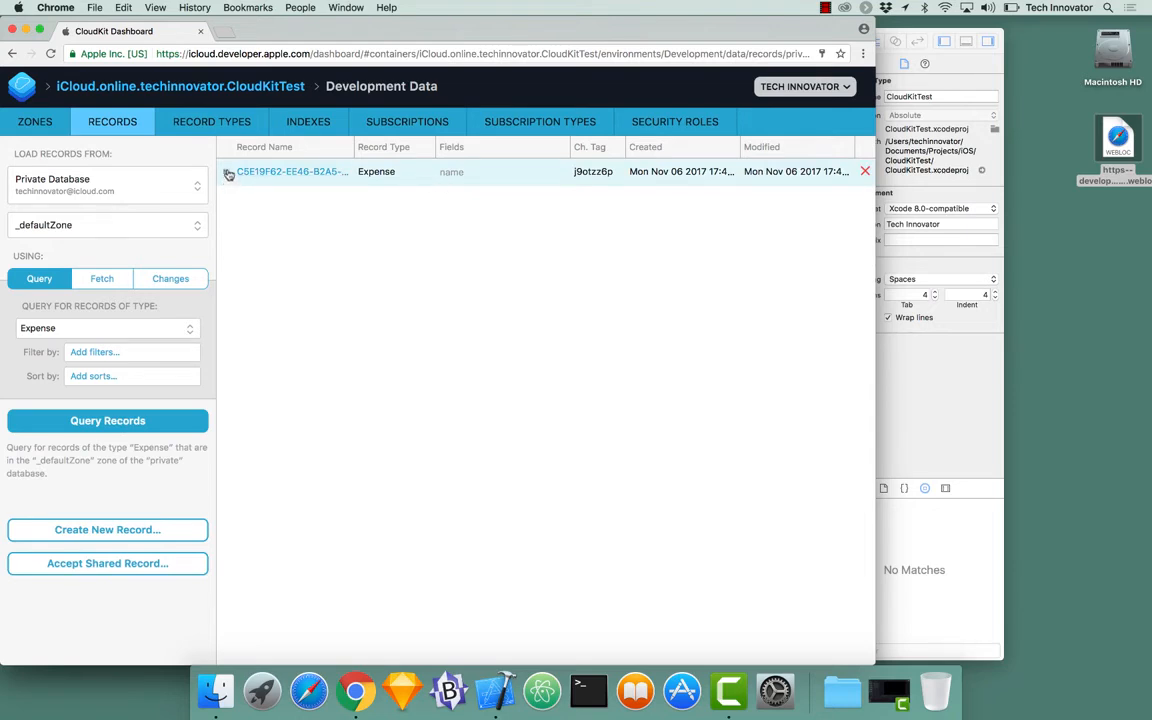
pyautogui.tripleClick(549, 168)
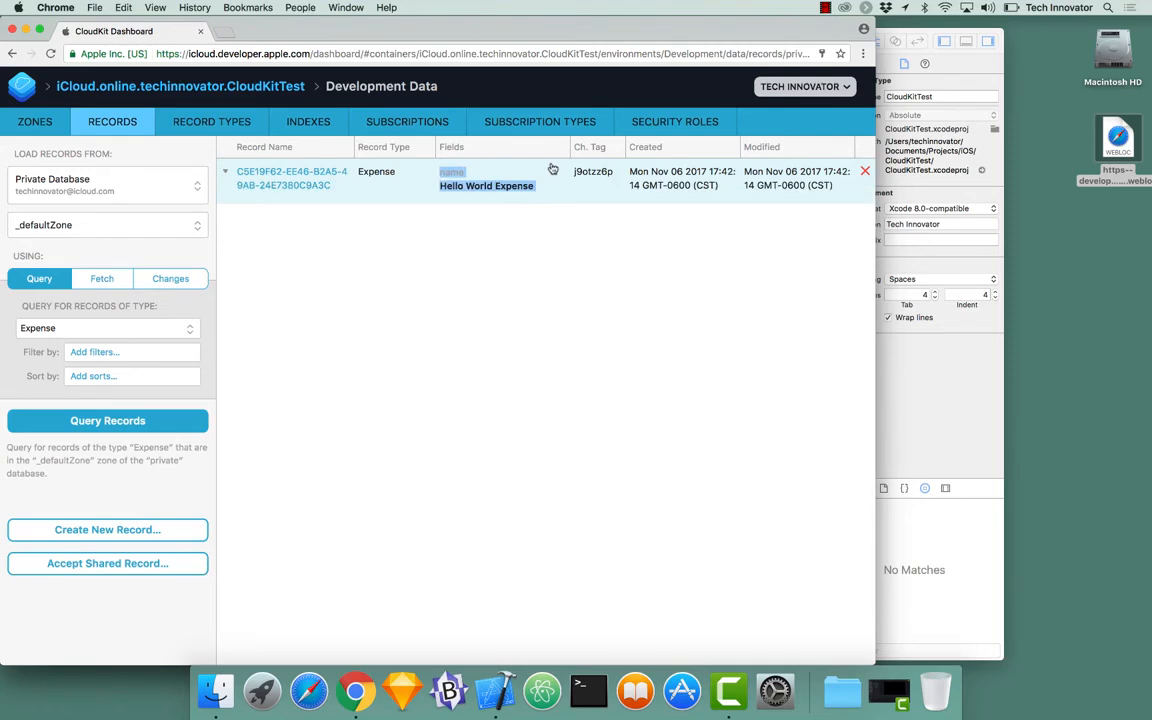
pyautogui.click(567, 195)
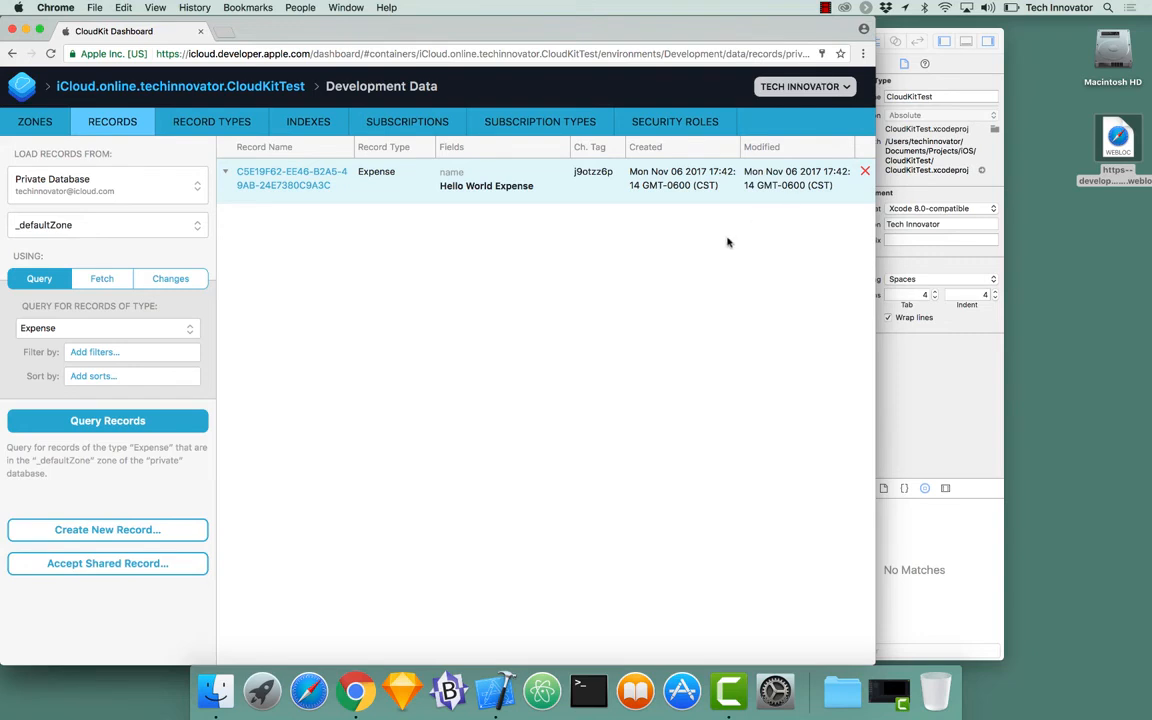
# Step: Compare the Users and Expense record types, then view Expense's recordName index list
pyautogui.click(236, 121)
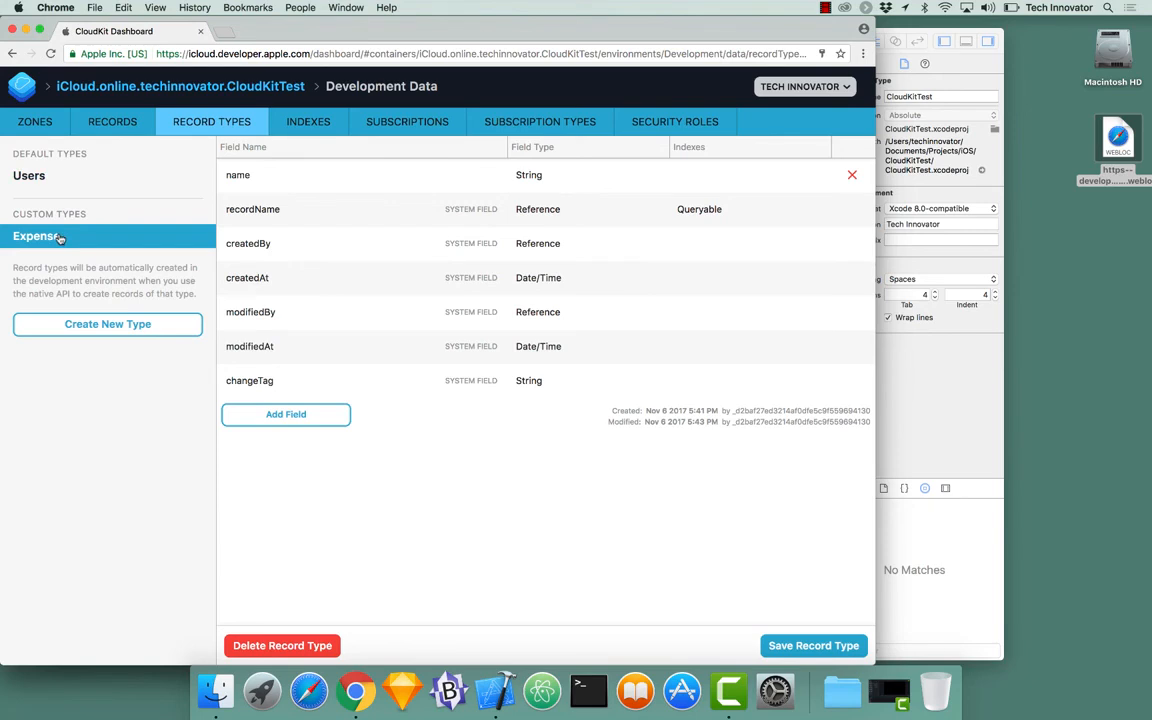
pyautogui.click(48, 179)
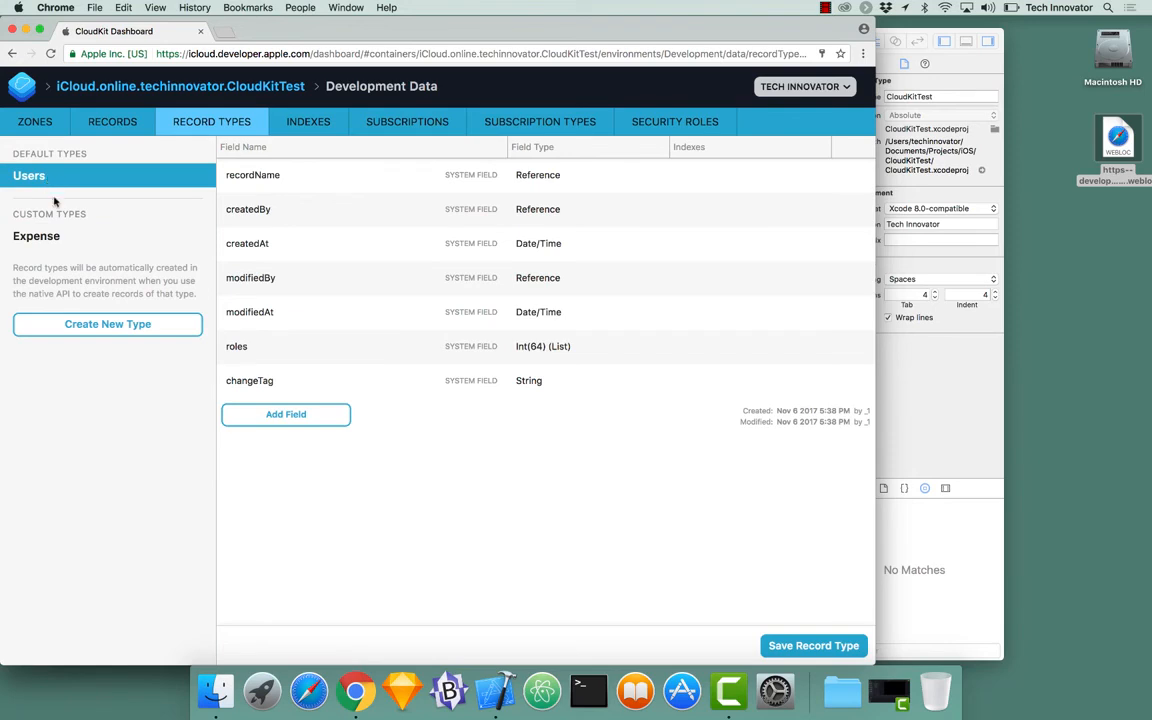
pyautogui.click(72, 246)
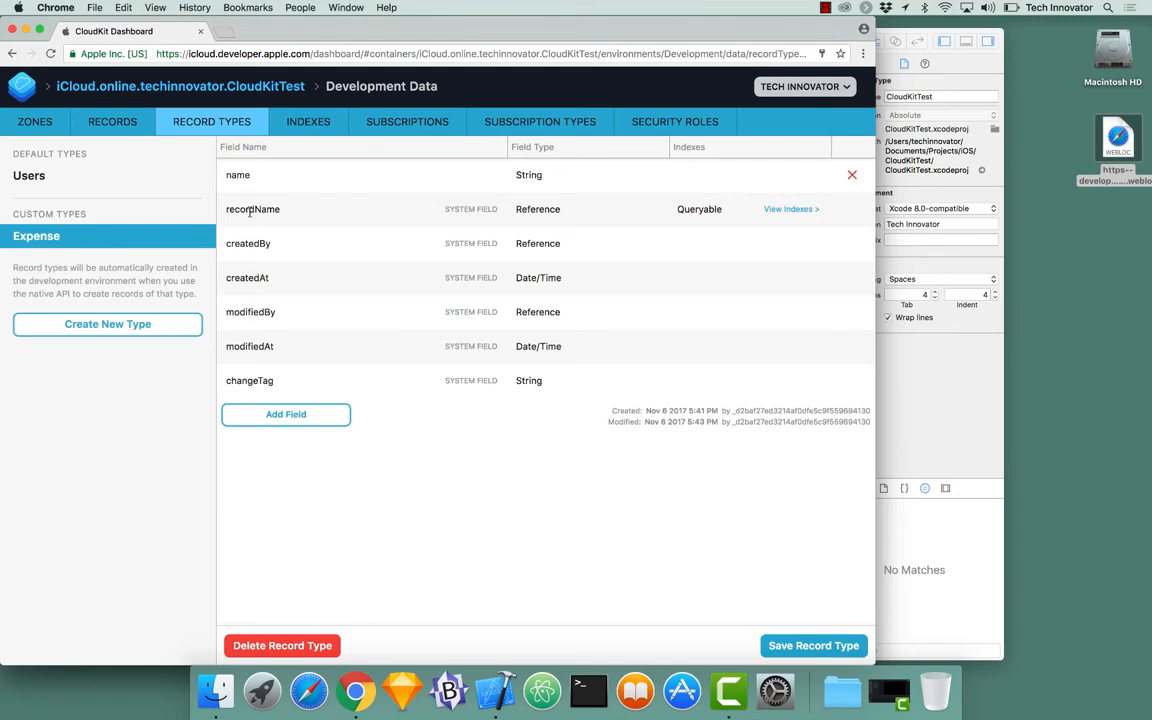
pyautogui.click(799, 211)
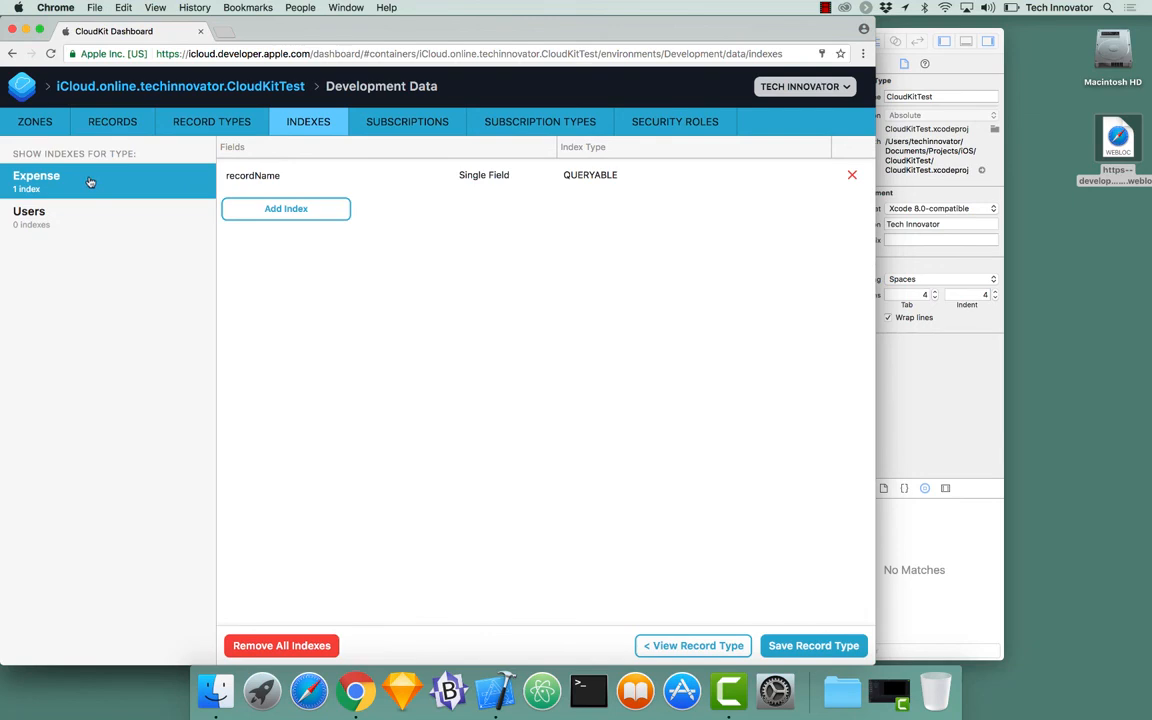
# Step: Add and then remove an extra index on Expense, and save the record type
pyautogui.click(272, 212)
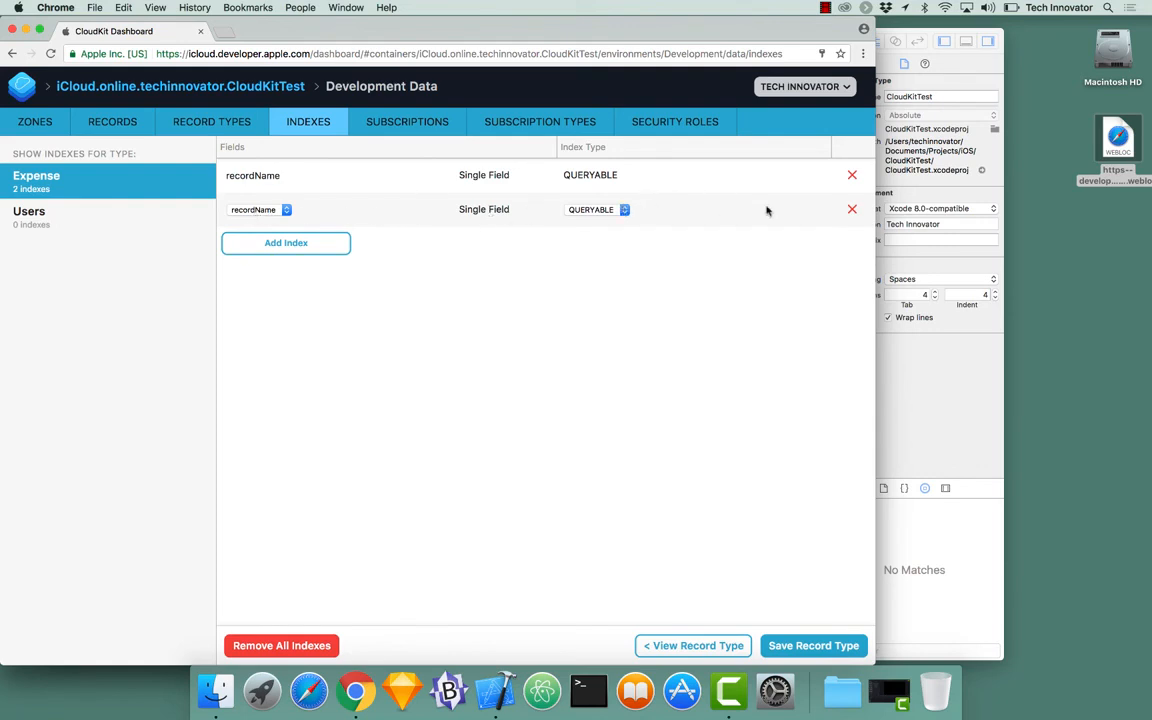
pyautogui.click(852, 210)
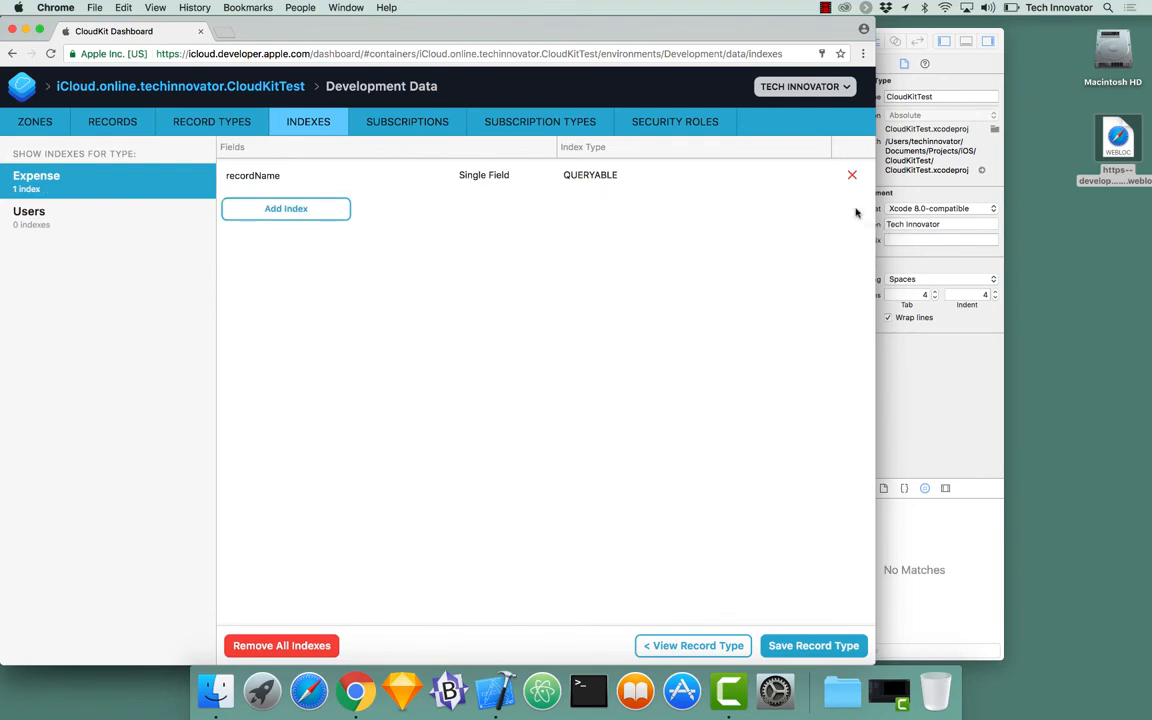
pyautogui.click(812, 646)
# Step: Re-query Expense records, then go up to the CloudKitTest container overview
pyautogui.click(114, 120)
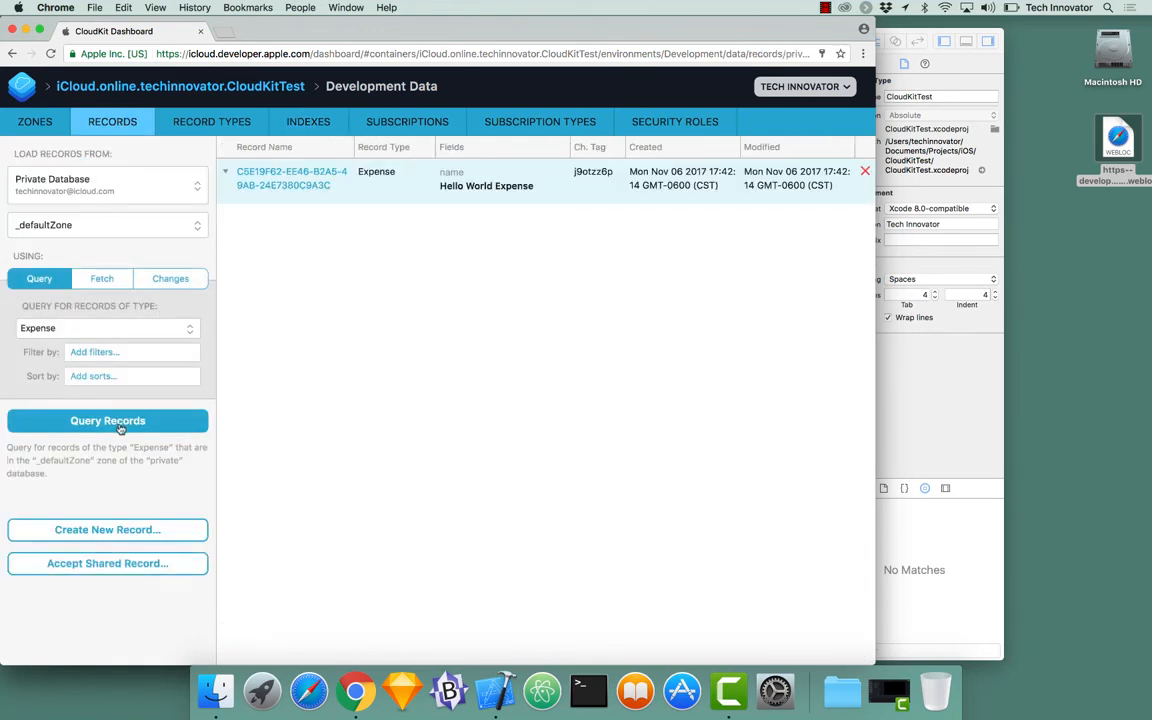
pyautogui.click(119, 424)
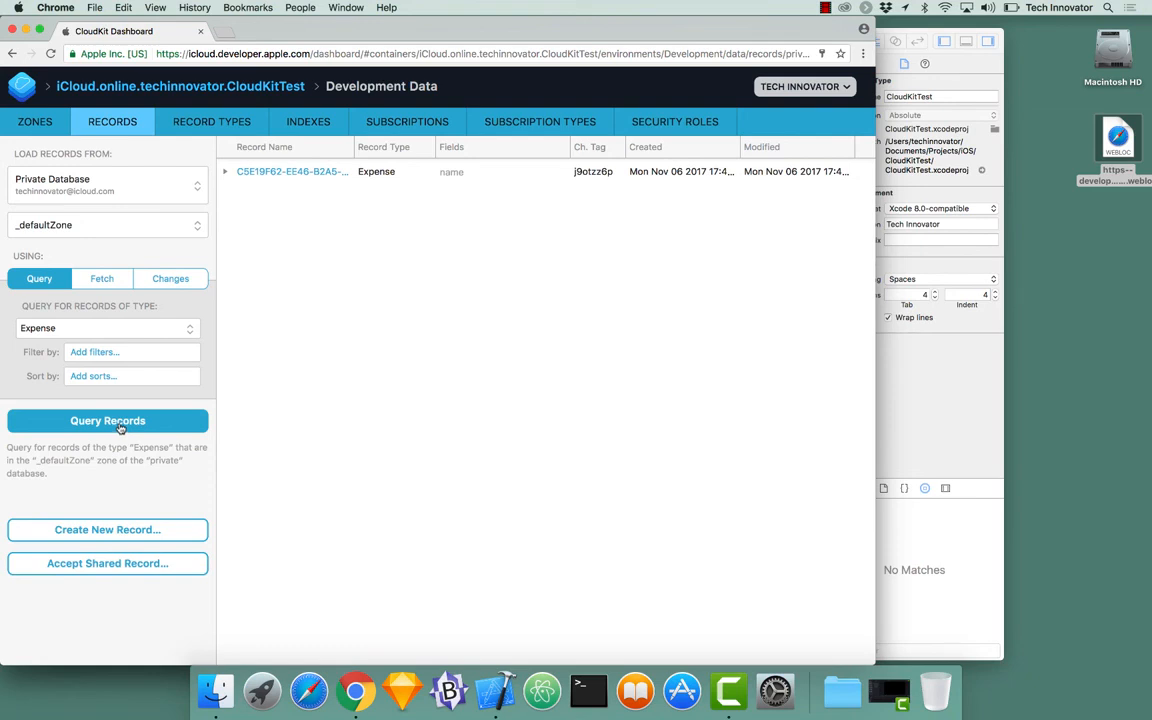
pyautogui.click(207, 93)
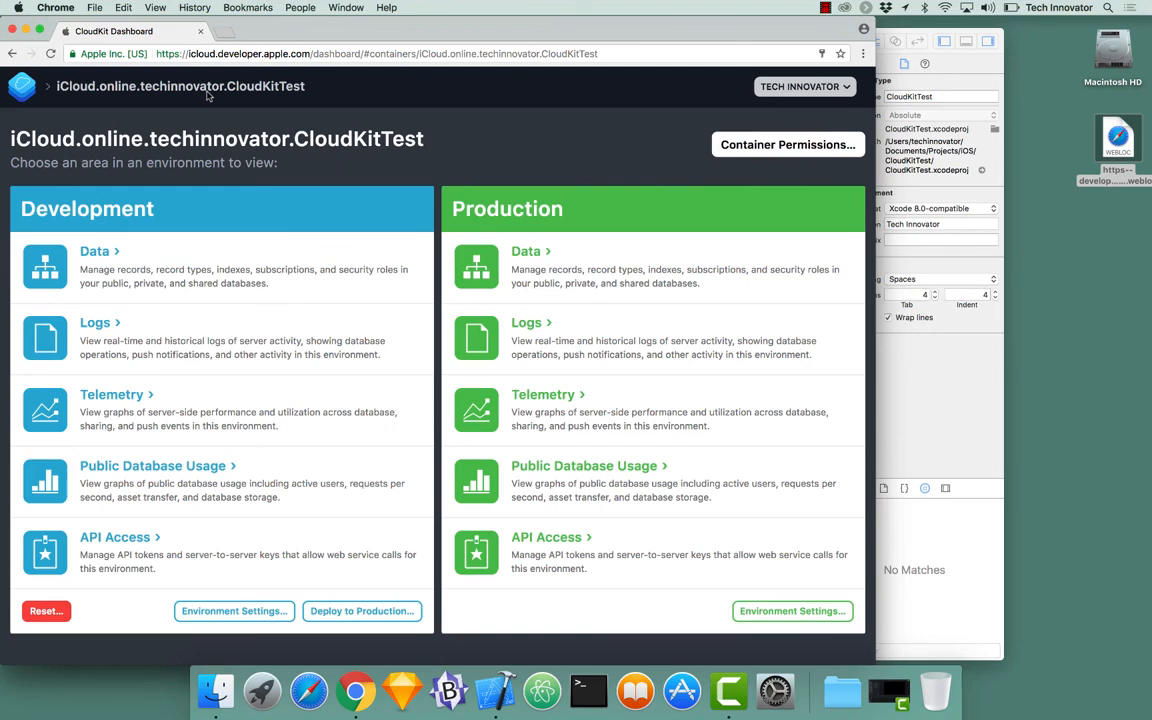
pyautogui.click(22, 90)
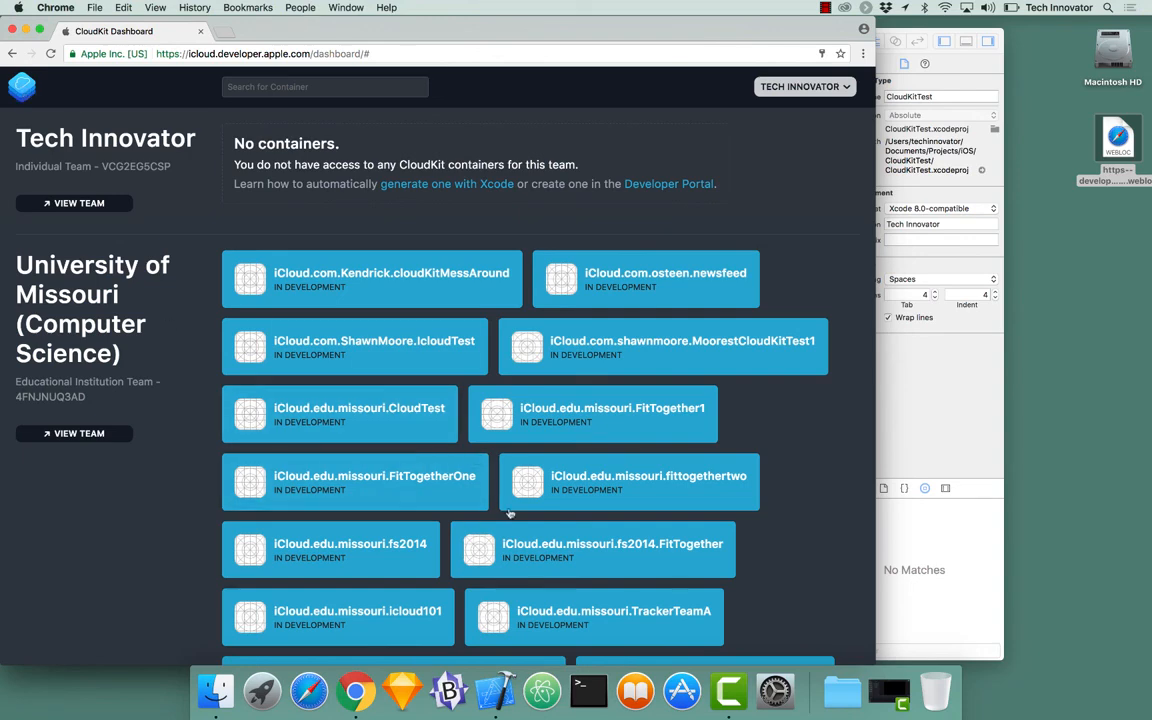
pyautogui.scroll(-3, 414, 392)
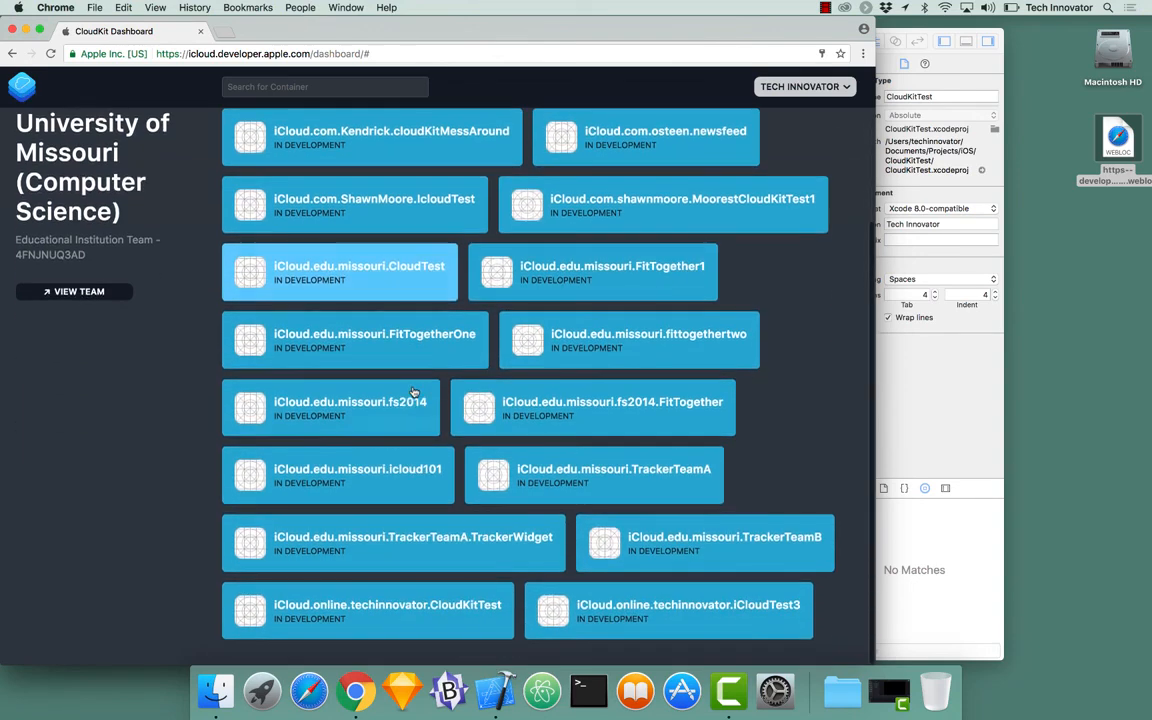
pyautogui.click(446, 608)
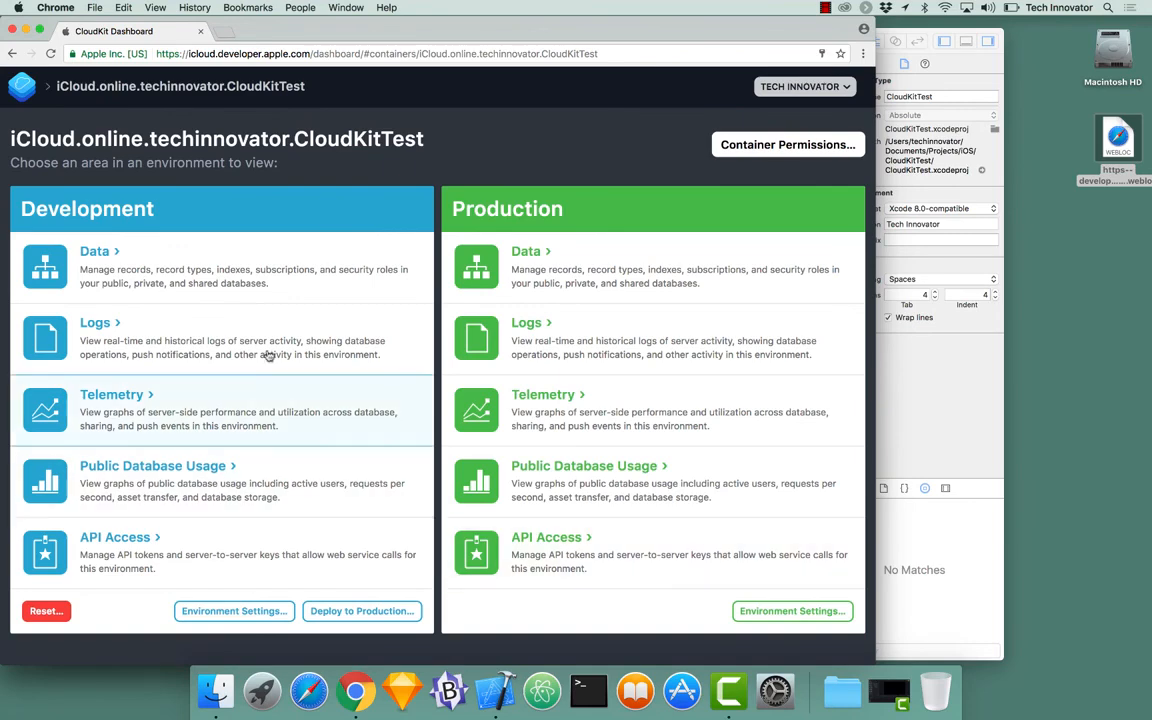
pyautogui.click(785, 150)
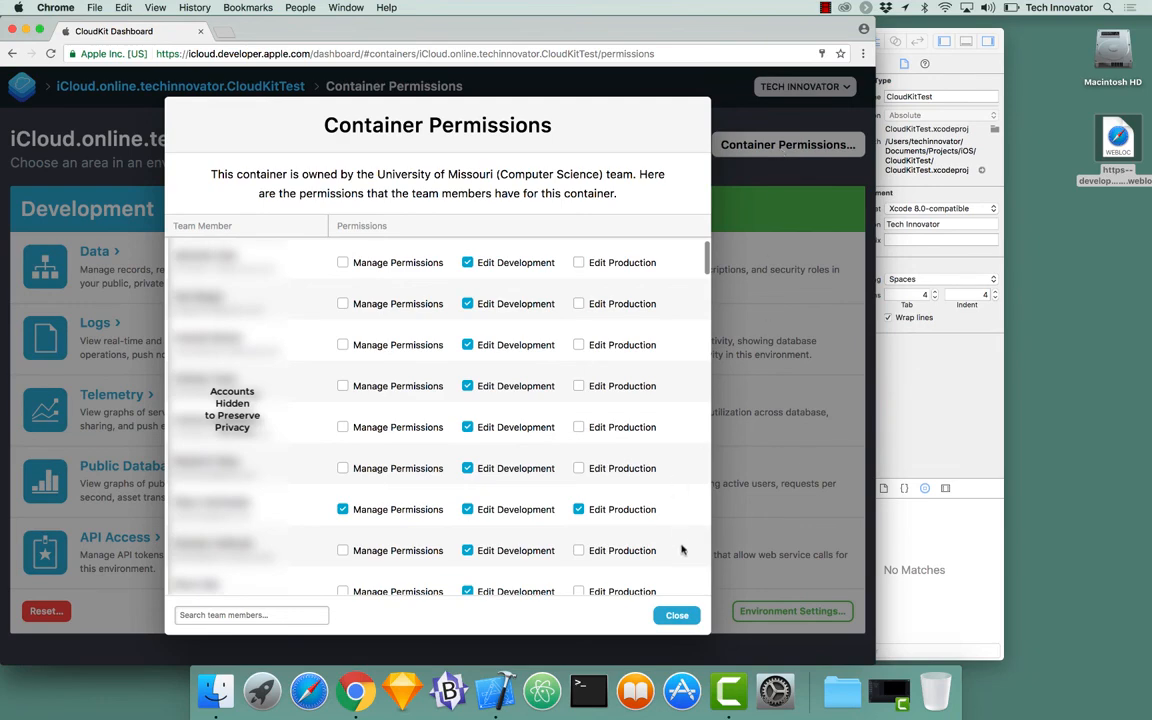
pyautogui.click(688, 622)
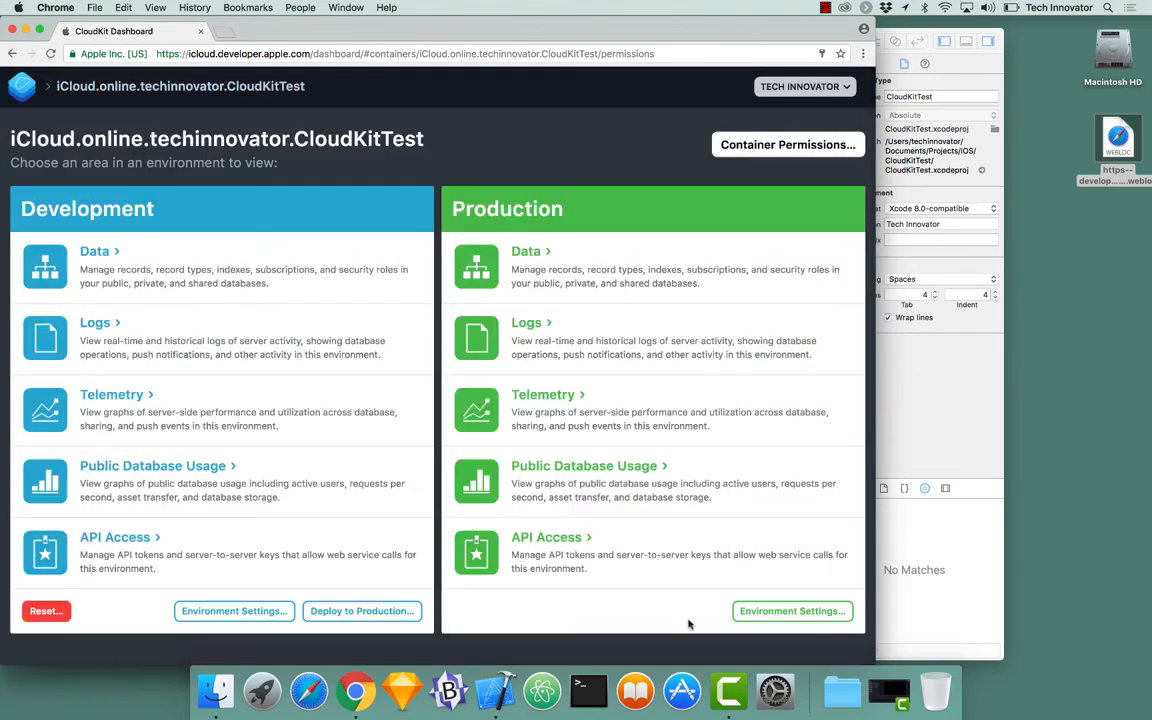